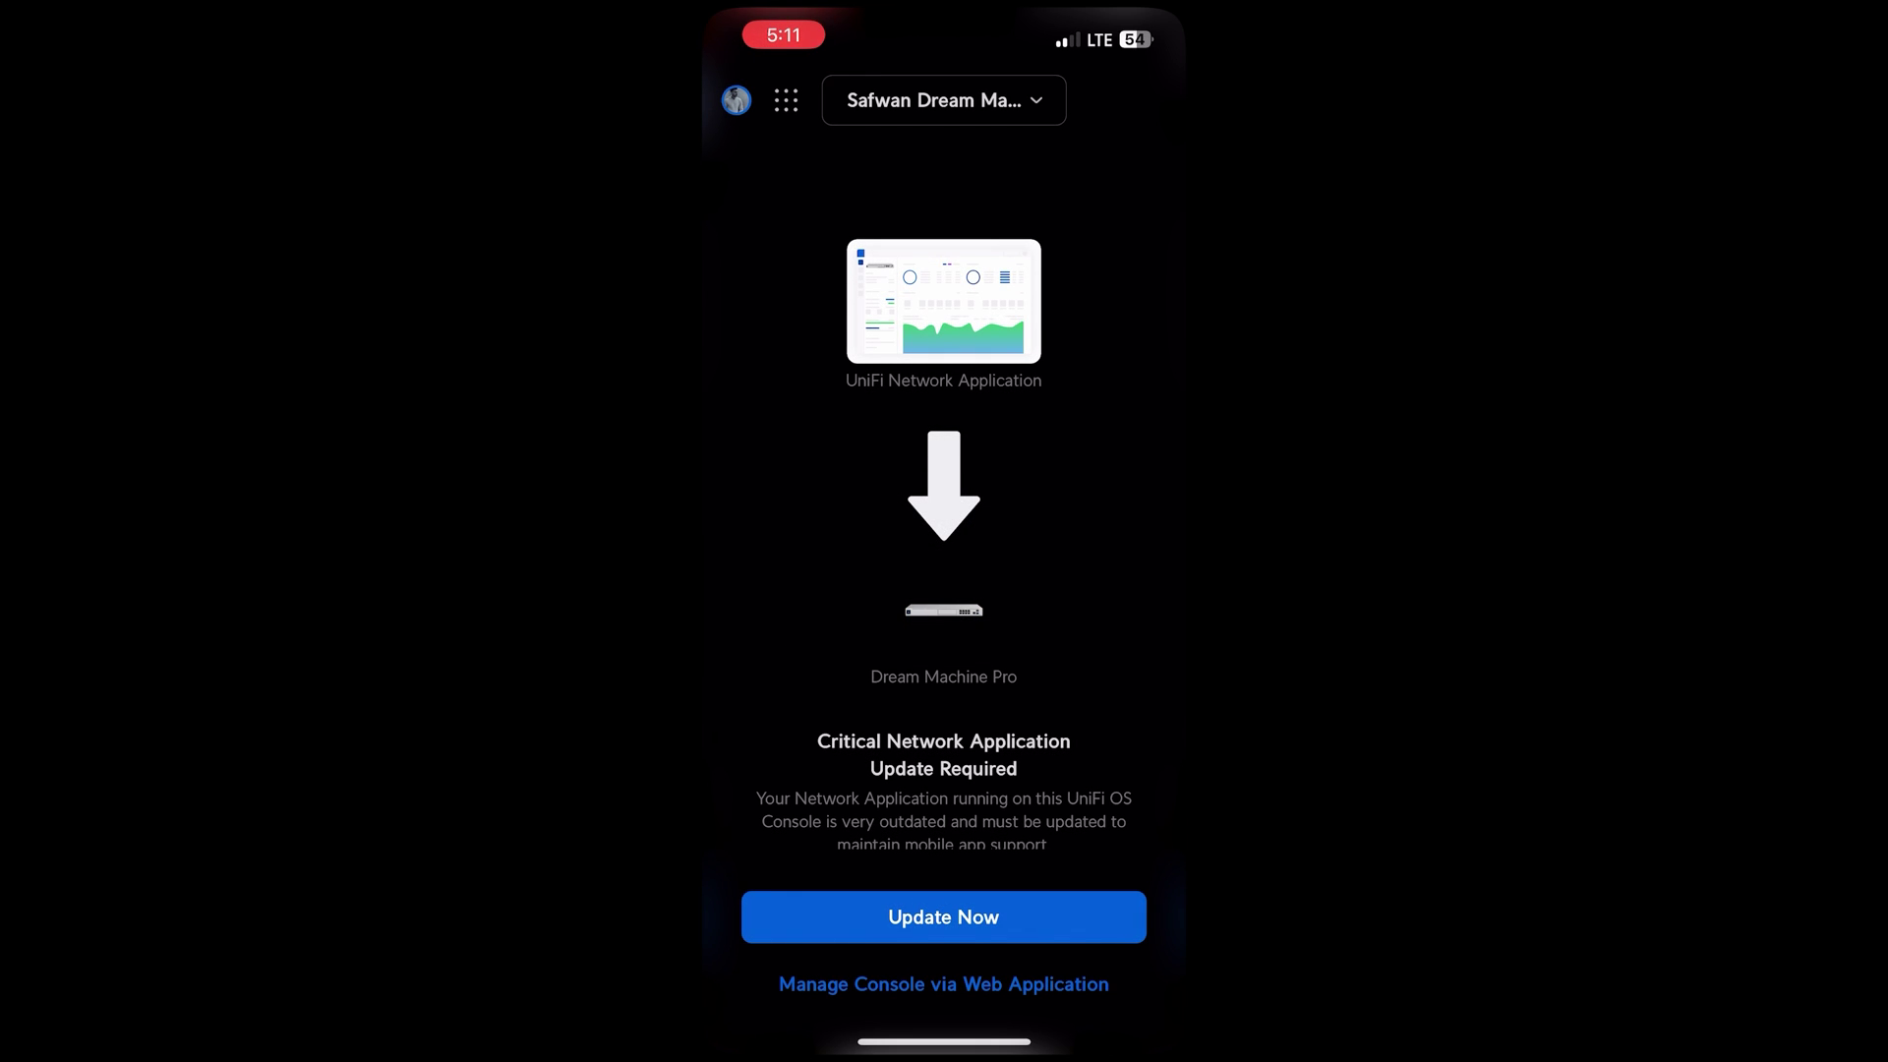
Step: Open the console's management through the web application and review its applications, UniFi OS version and auto-update options
left_click(943, 984)
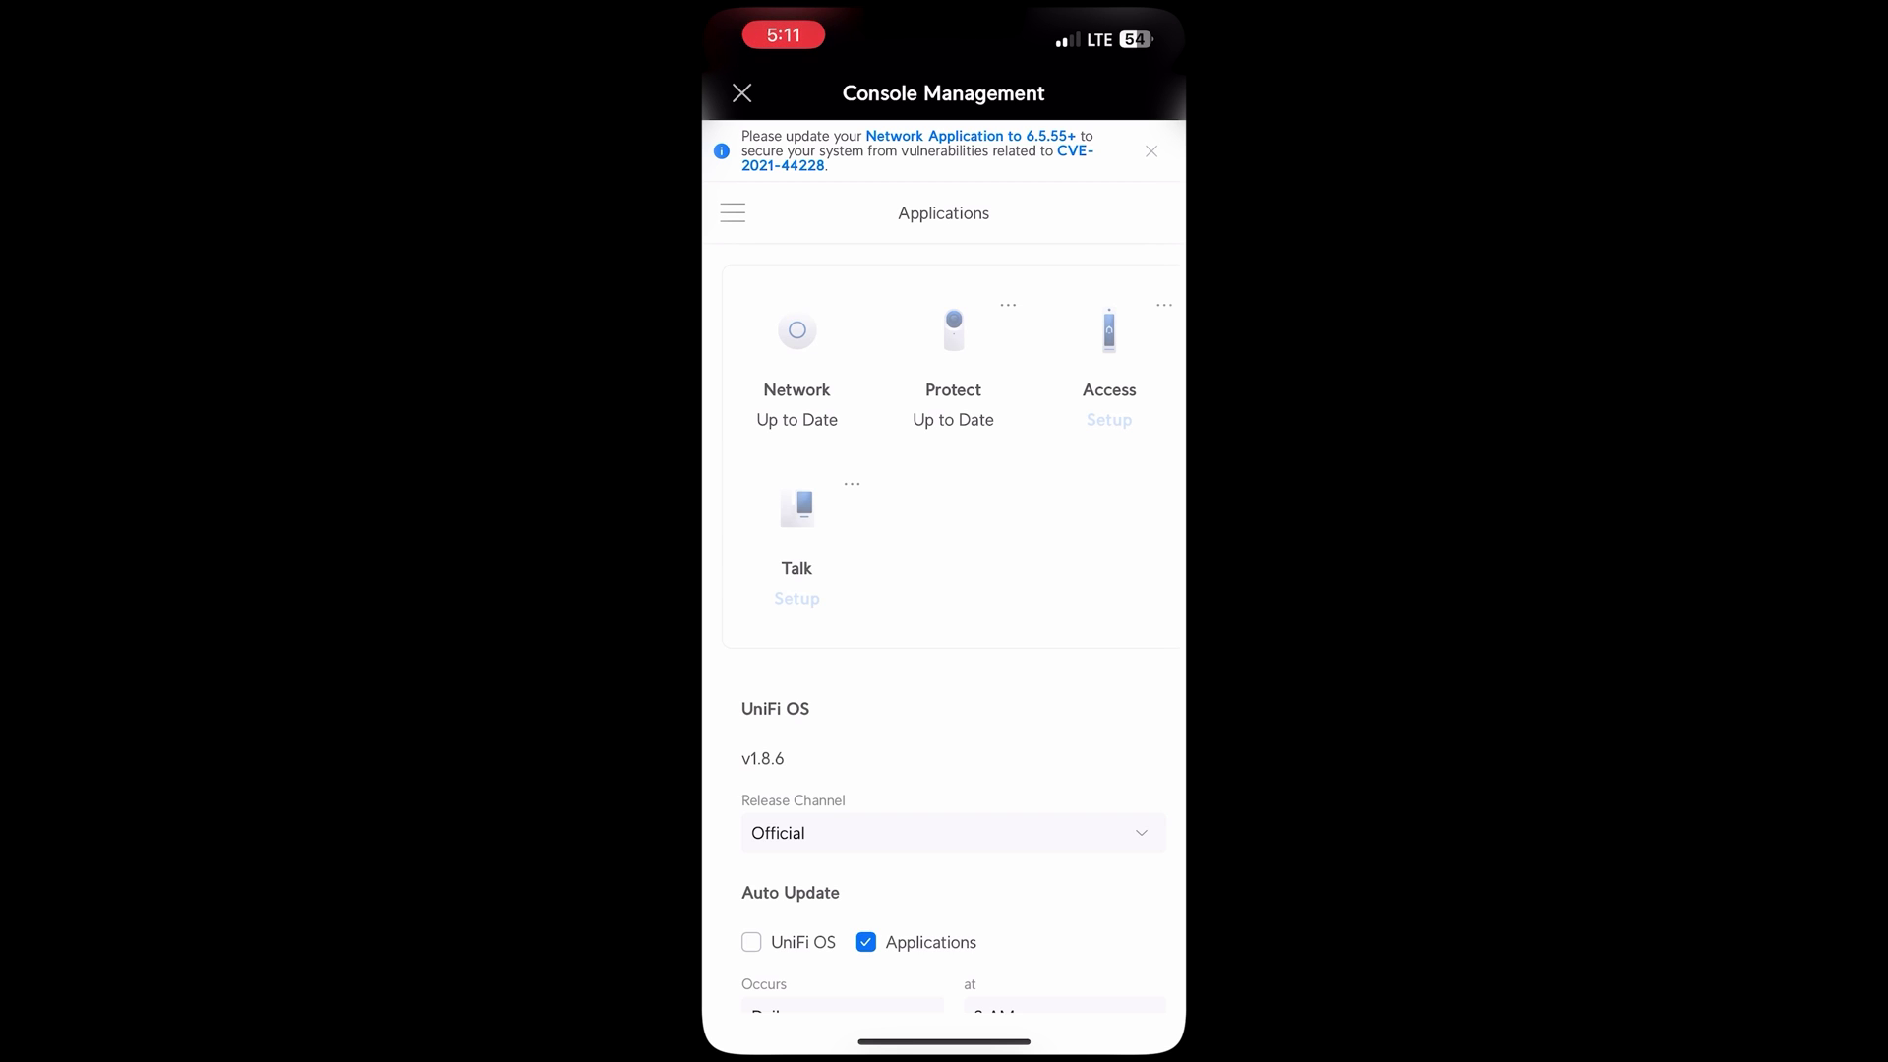
scroll(944, 590, "down", 2)
scroll(943, 590, "up", 3)
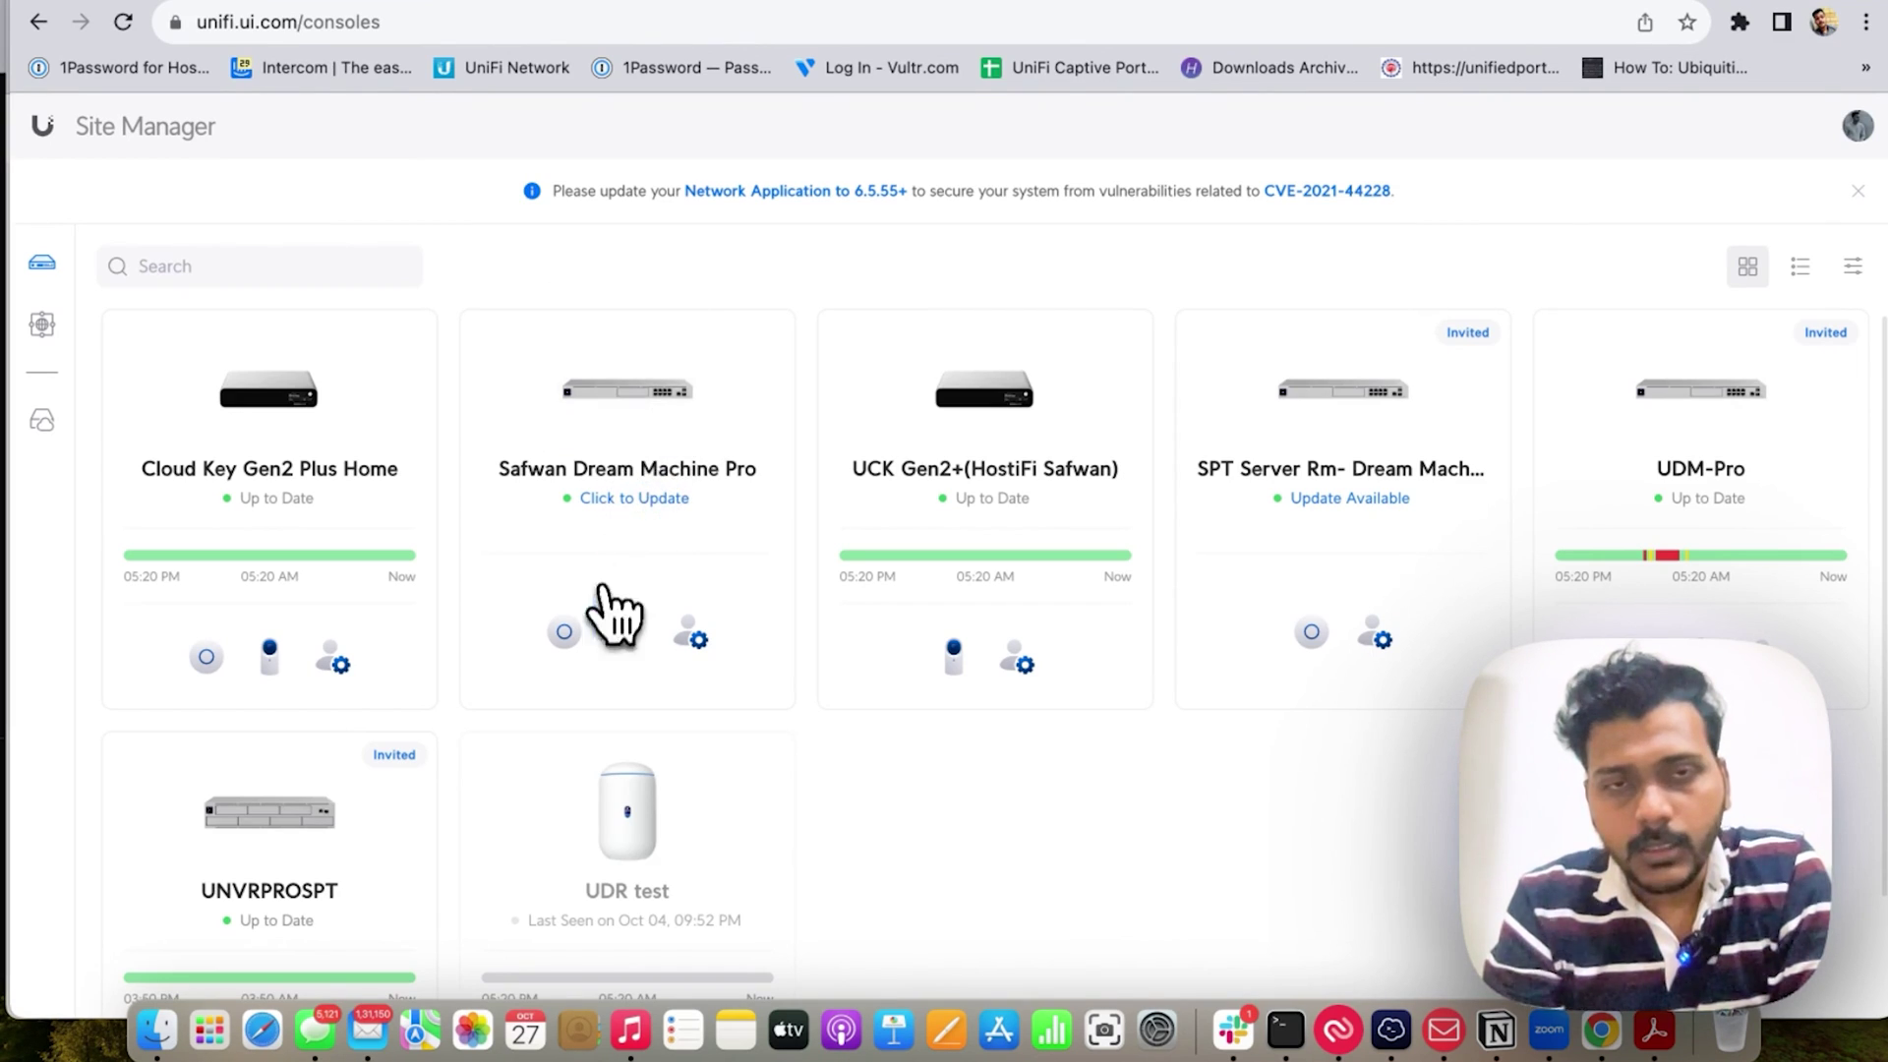
Step: Open the Dream Machine Pro's Network application and look through its System Settings, including the UniFi AI page
left_click(565, 632)
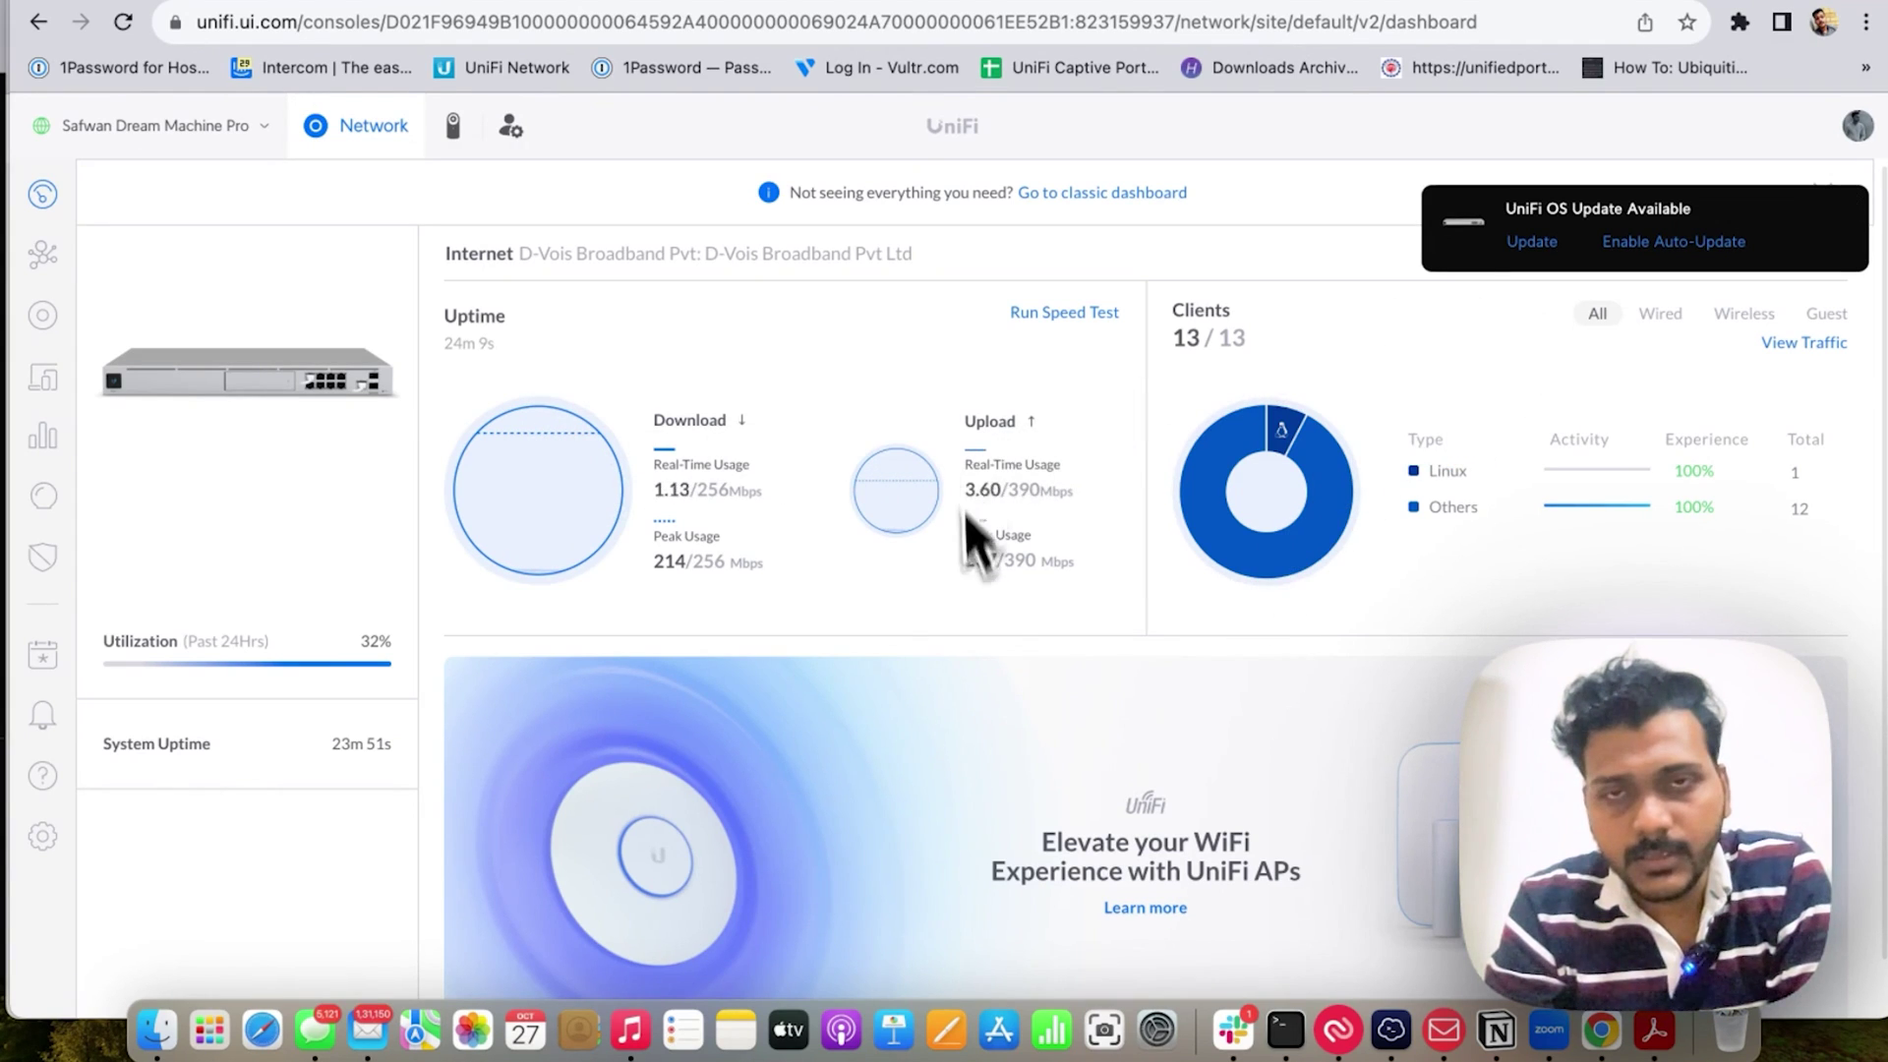
left_click(55, 852)
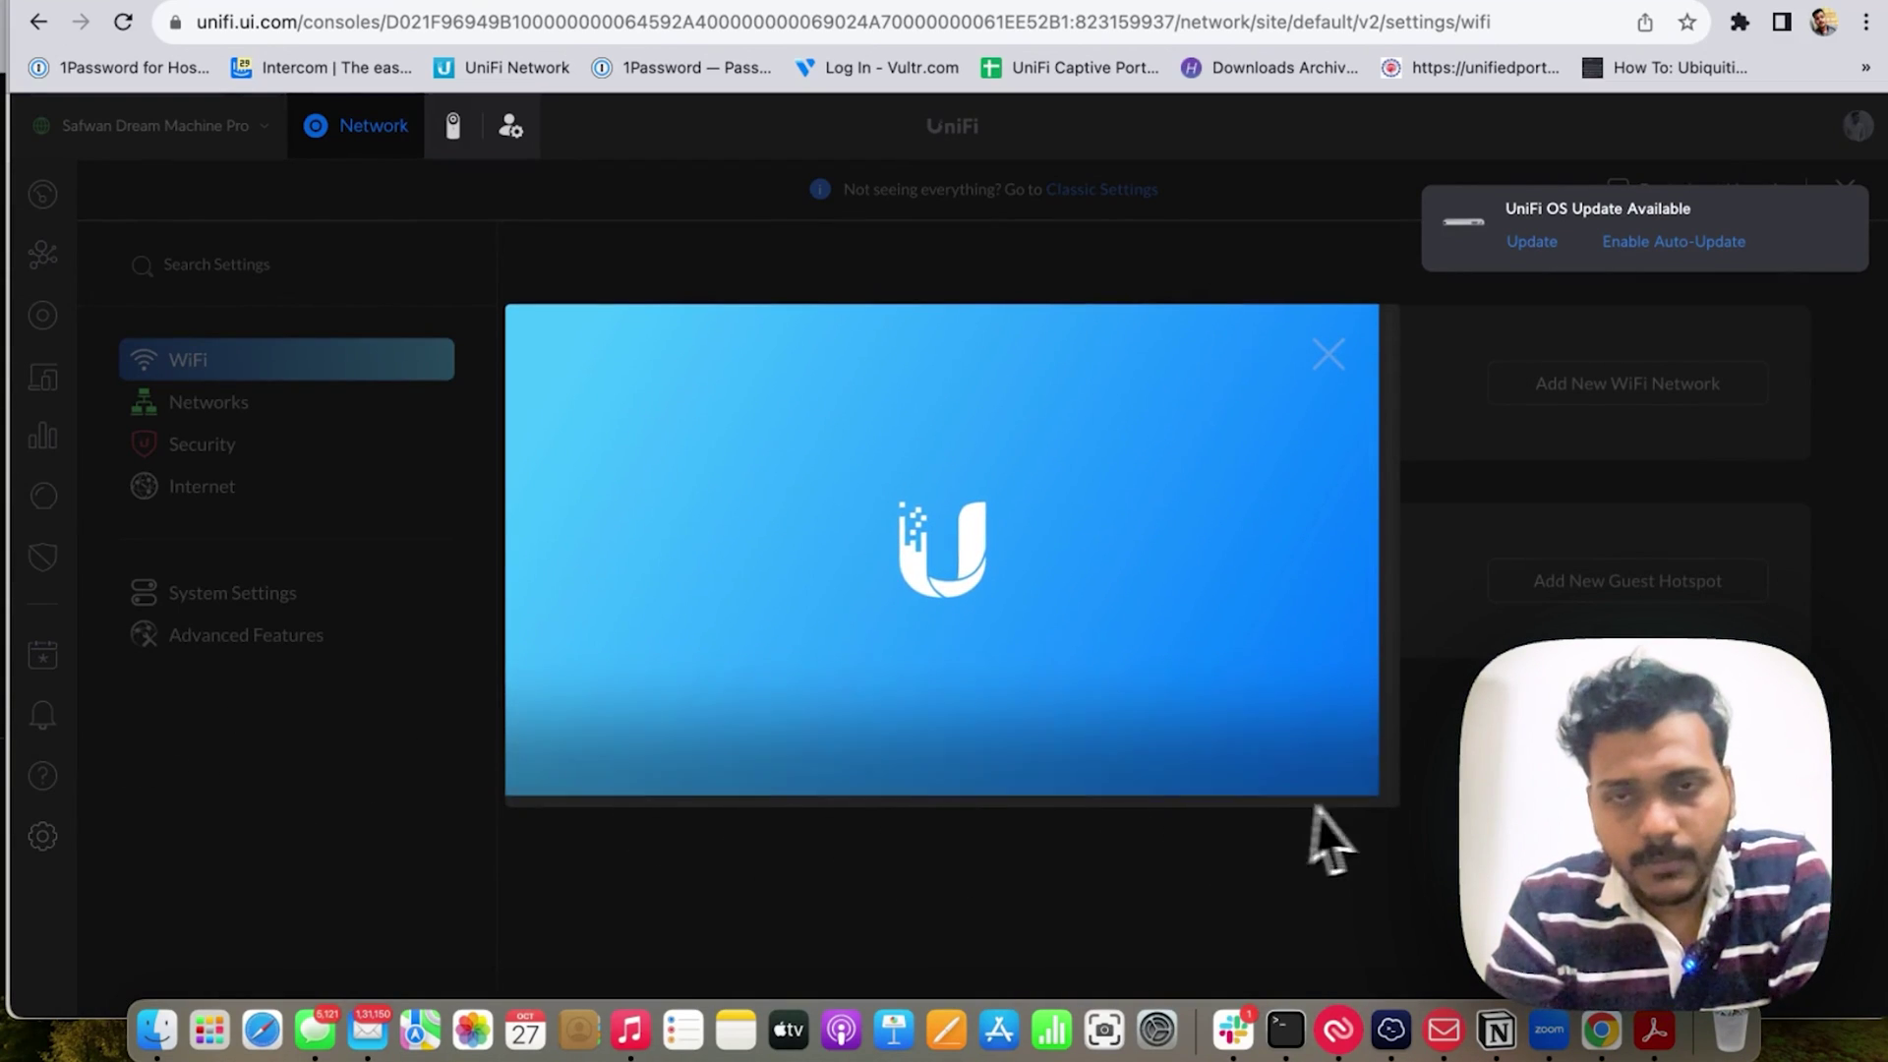
left_click(1328, 356)
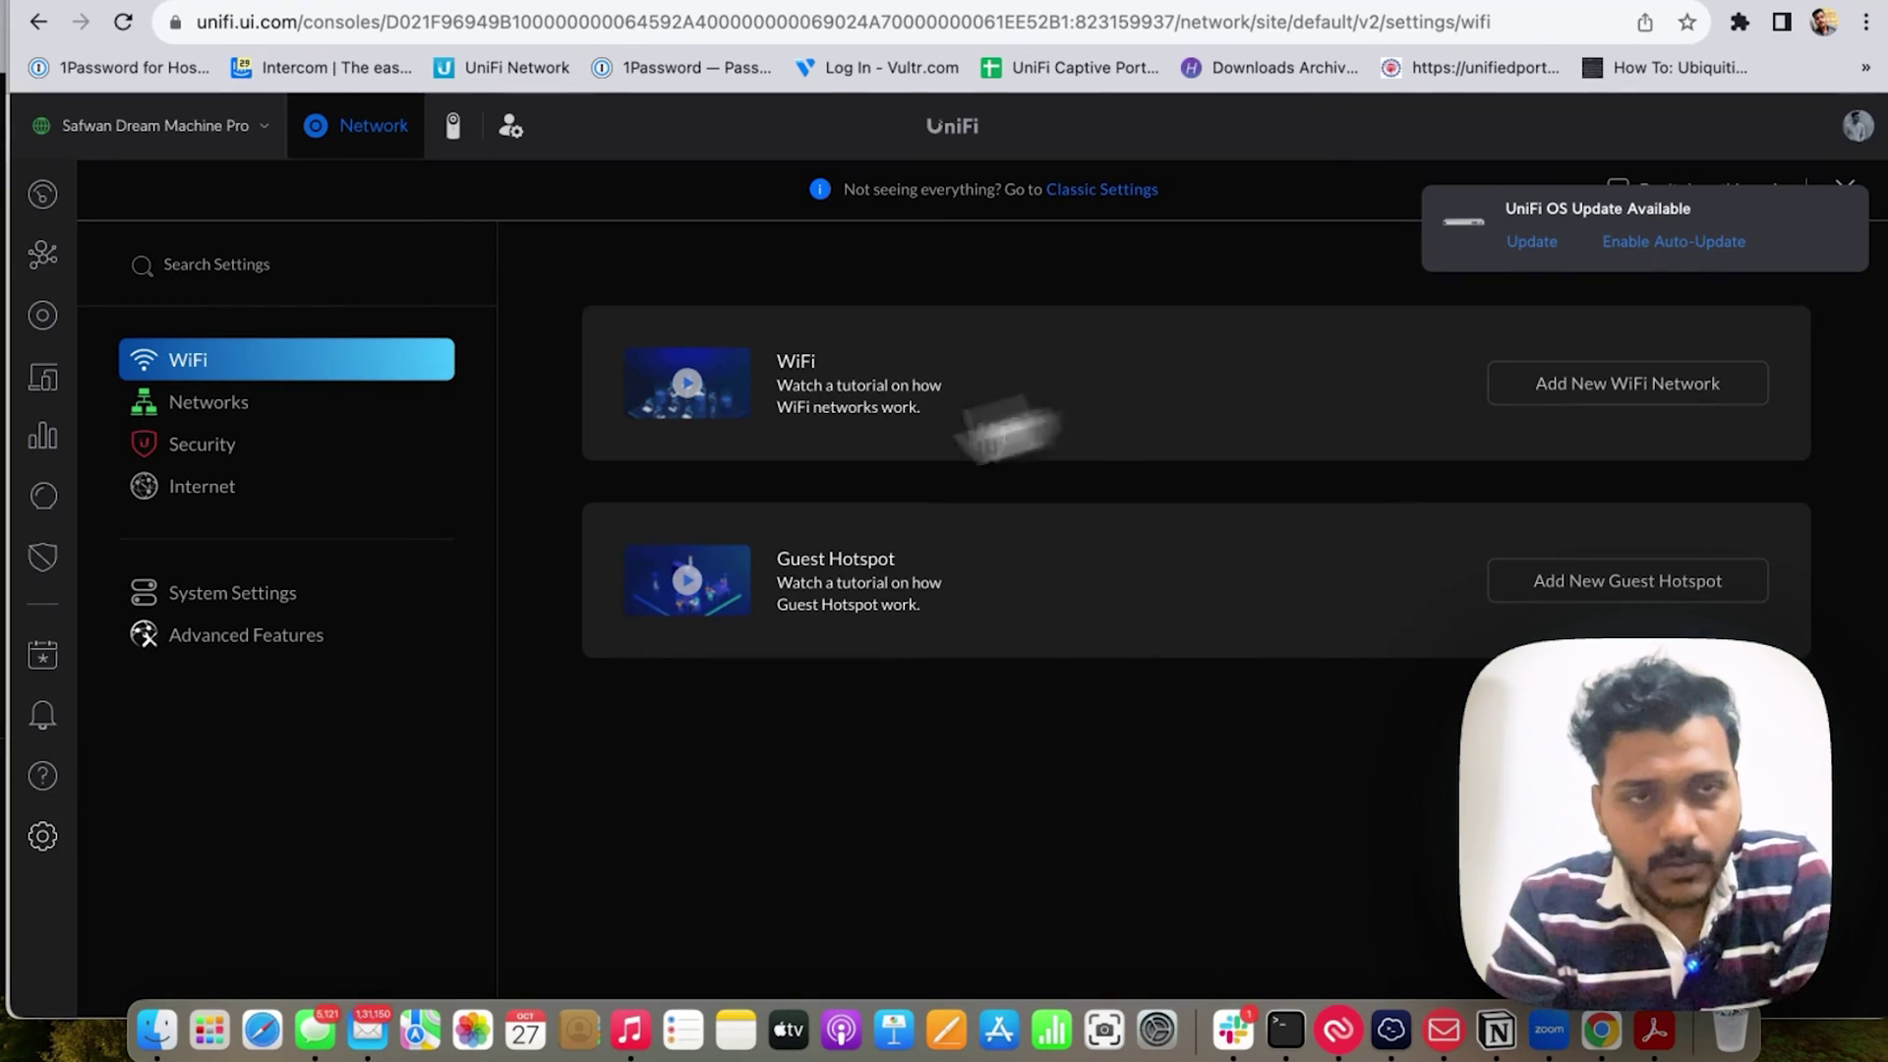
left_click(379, 600)
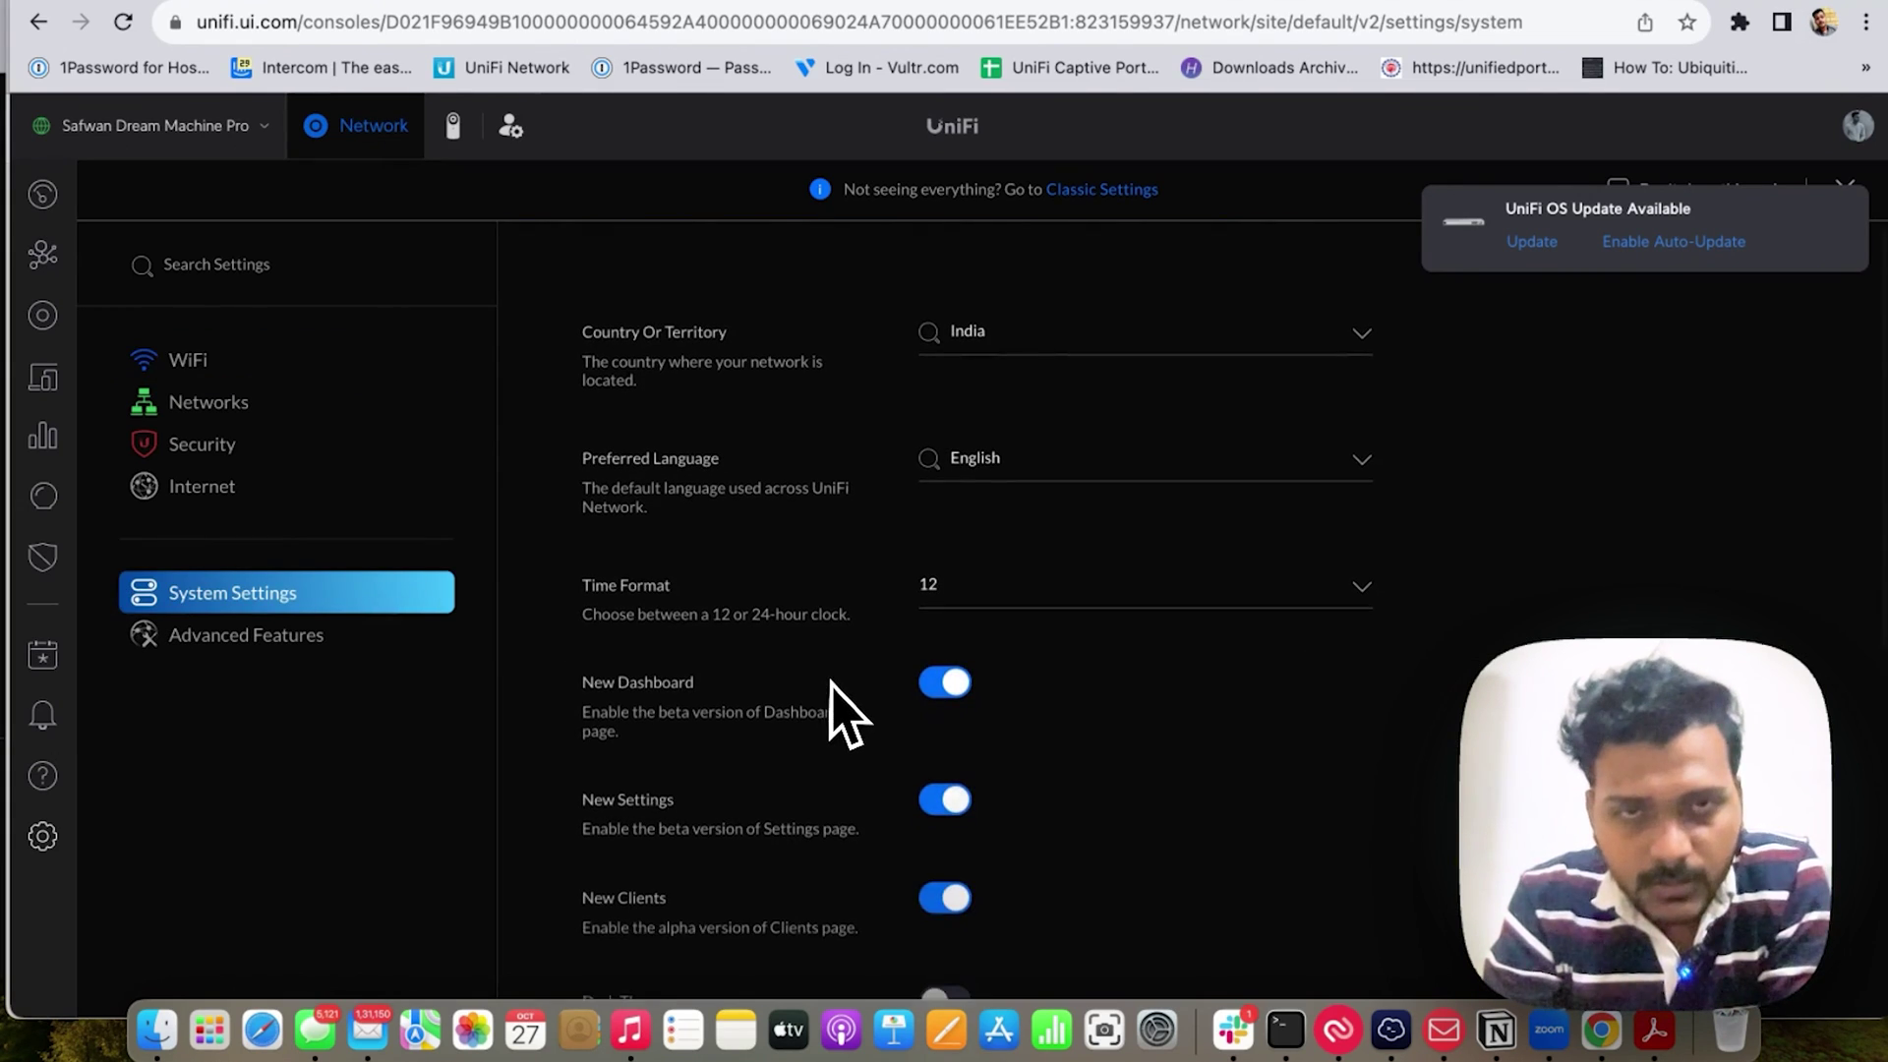
scroll(831, 680, "down", 7)
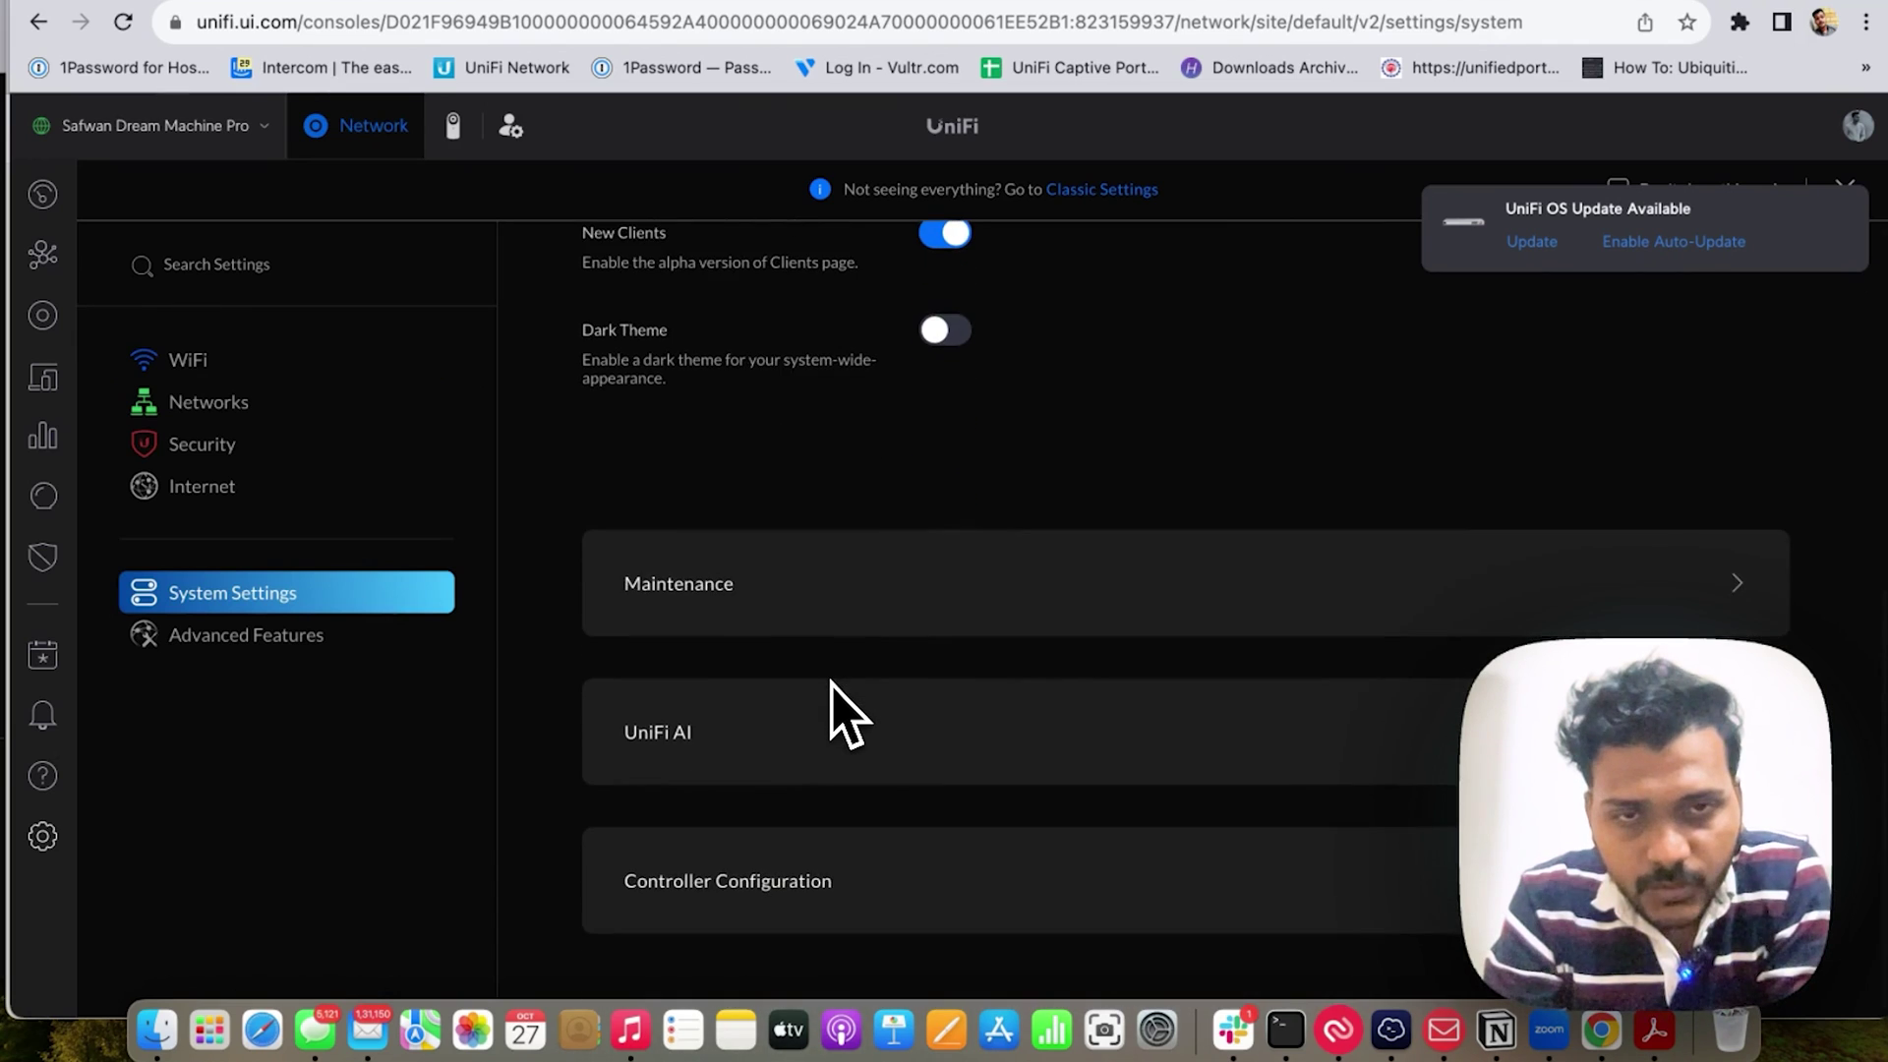
left_click(820, 739)
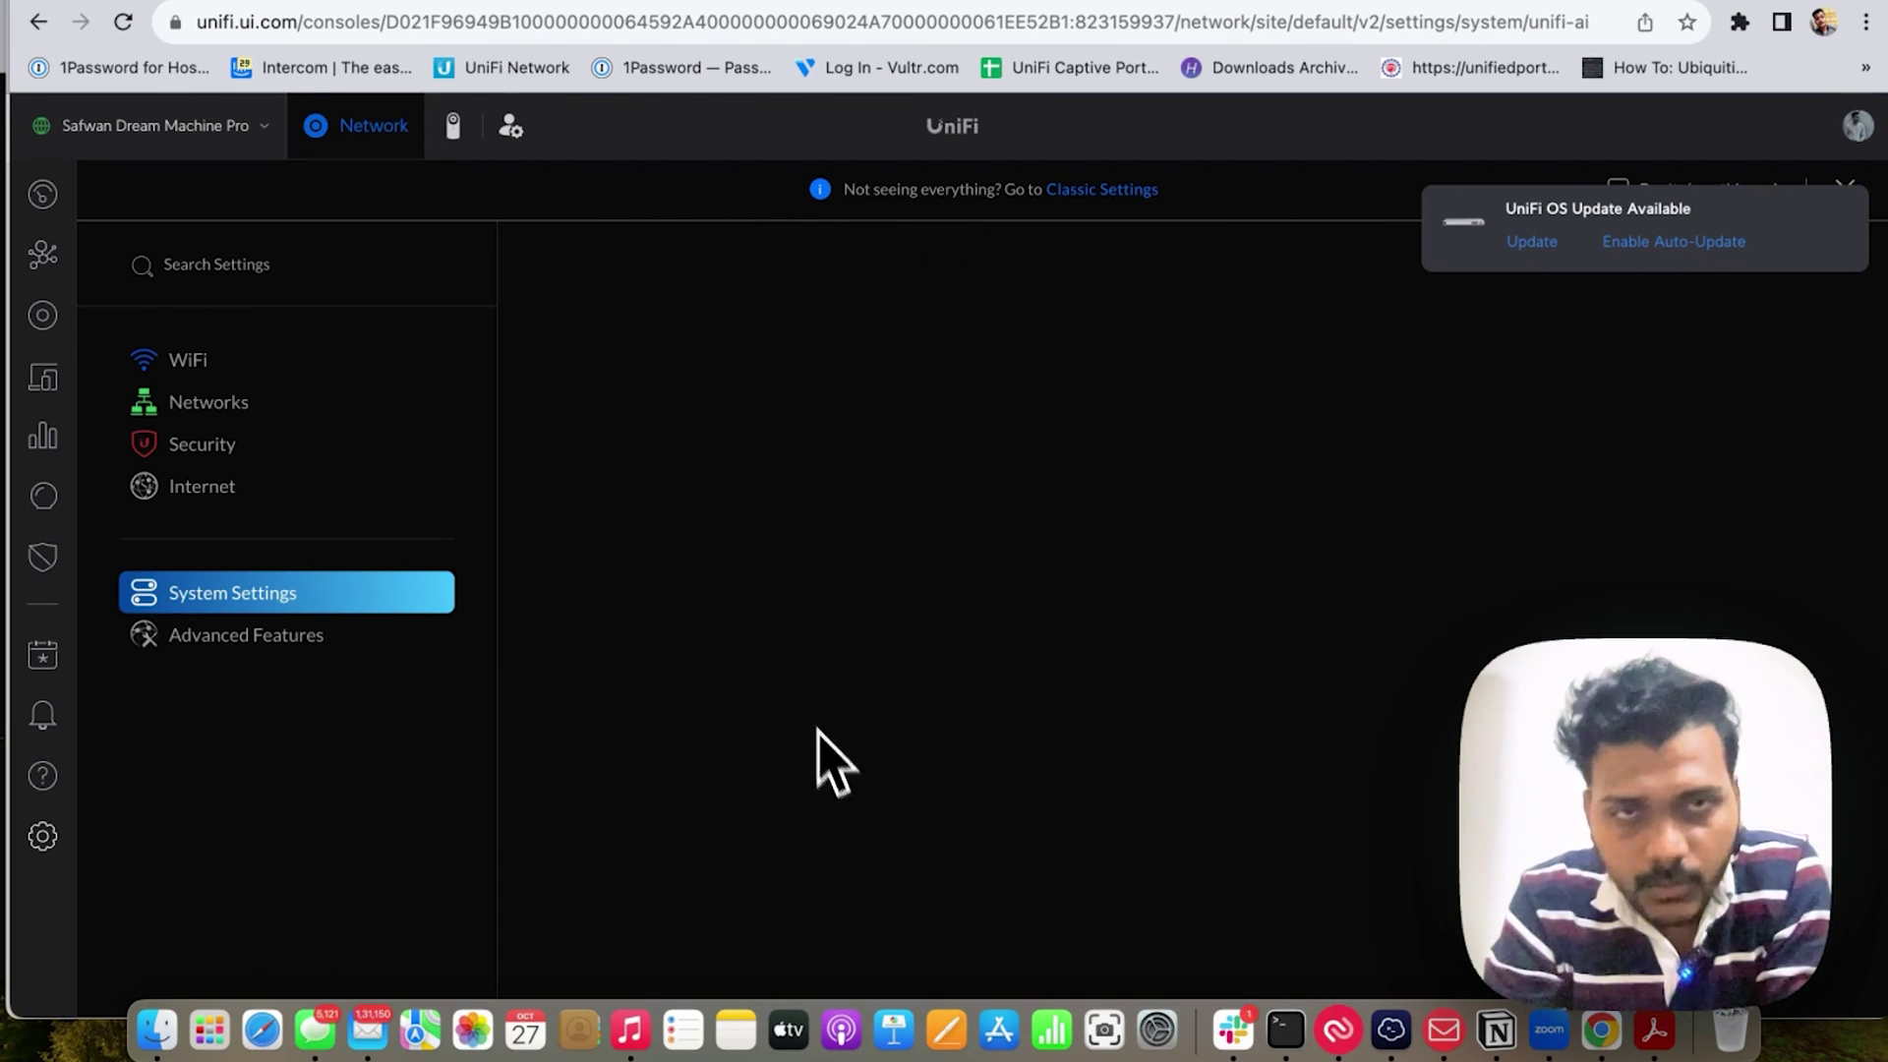
Step: Search the settings for "unifi net", clear the search and view the device list
left_click(236, 271)
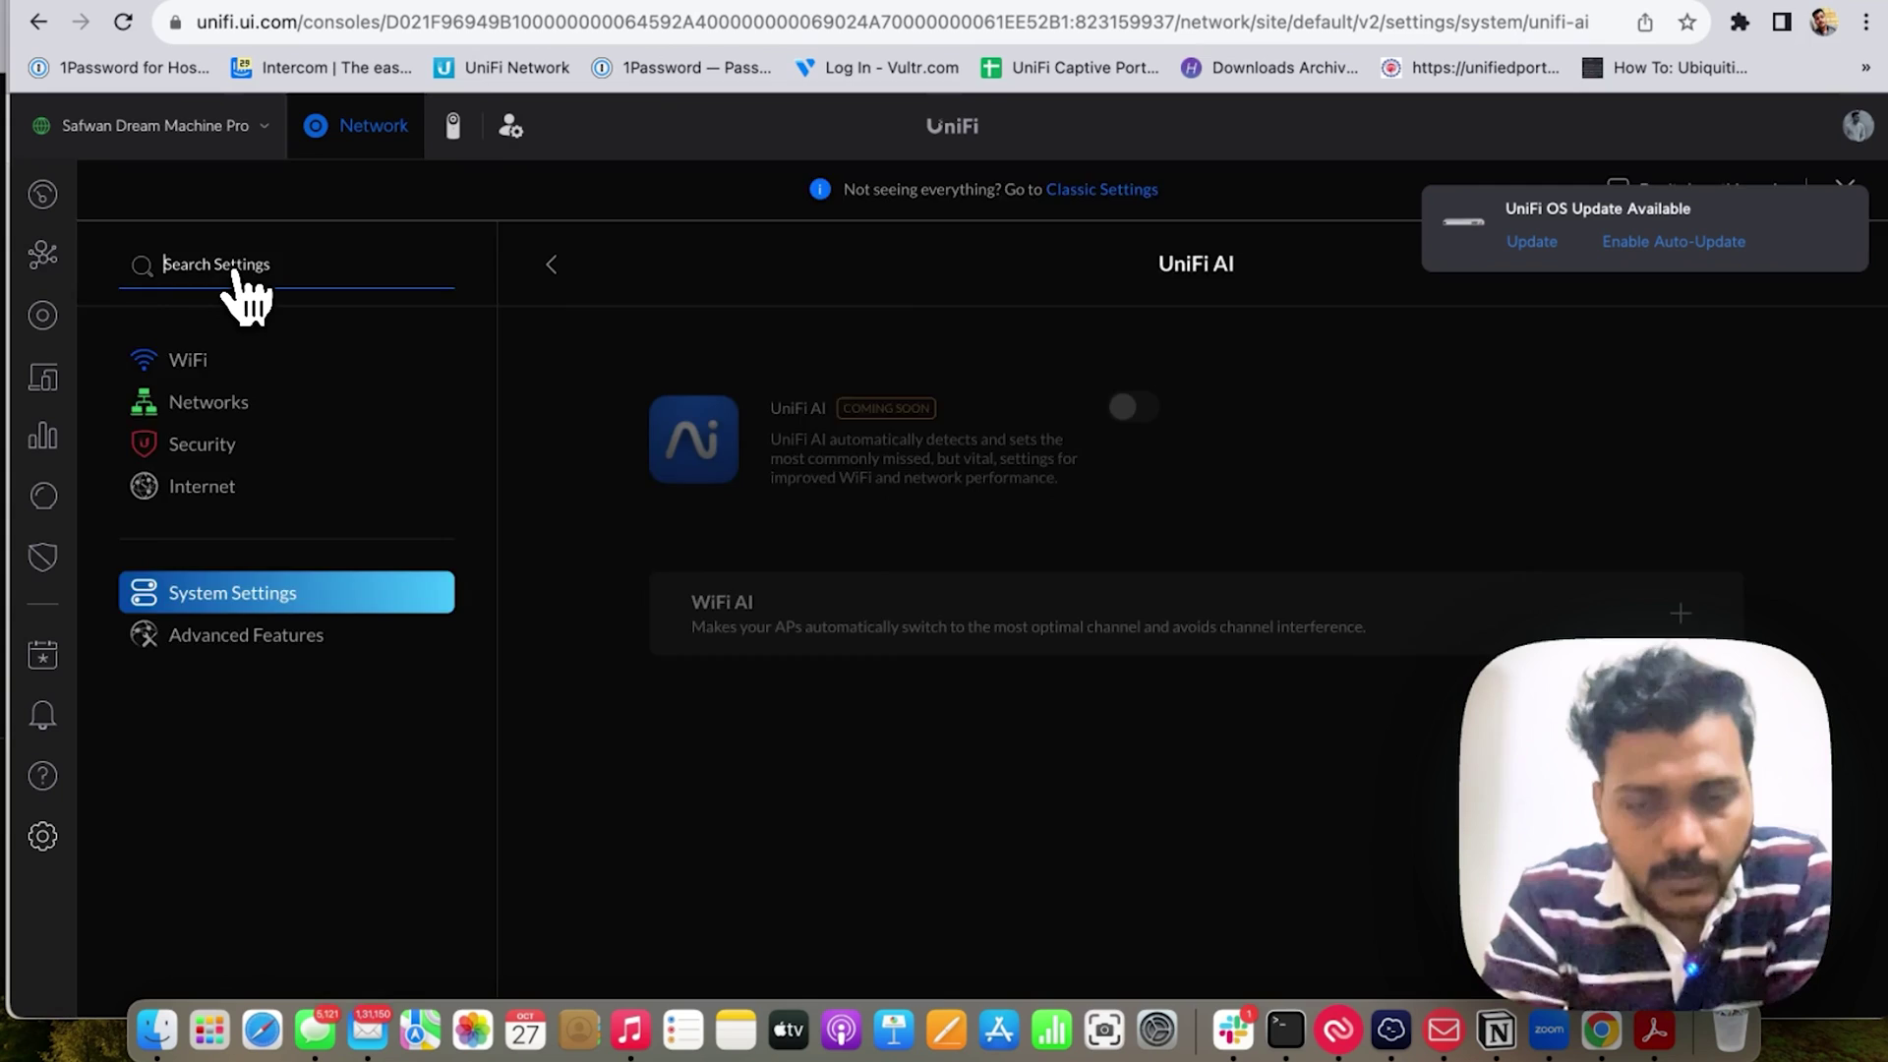
type("unifi net")
key("super+a")
key("BackSpace")
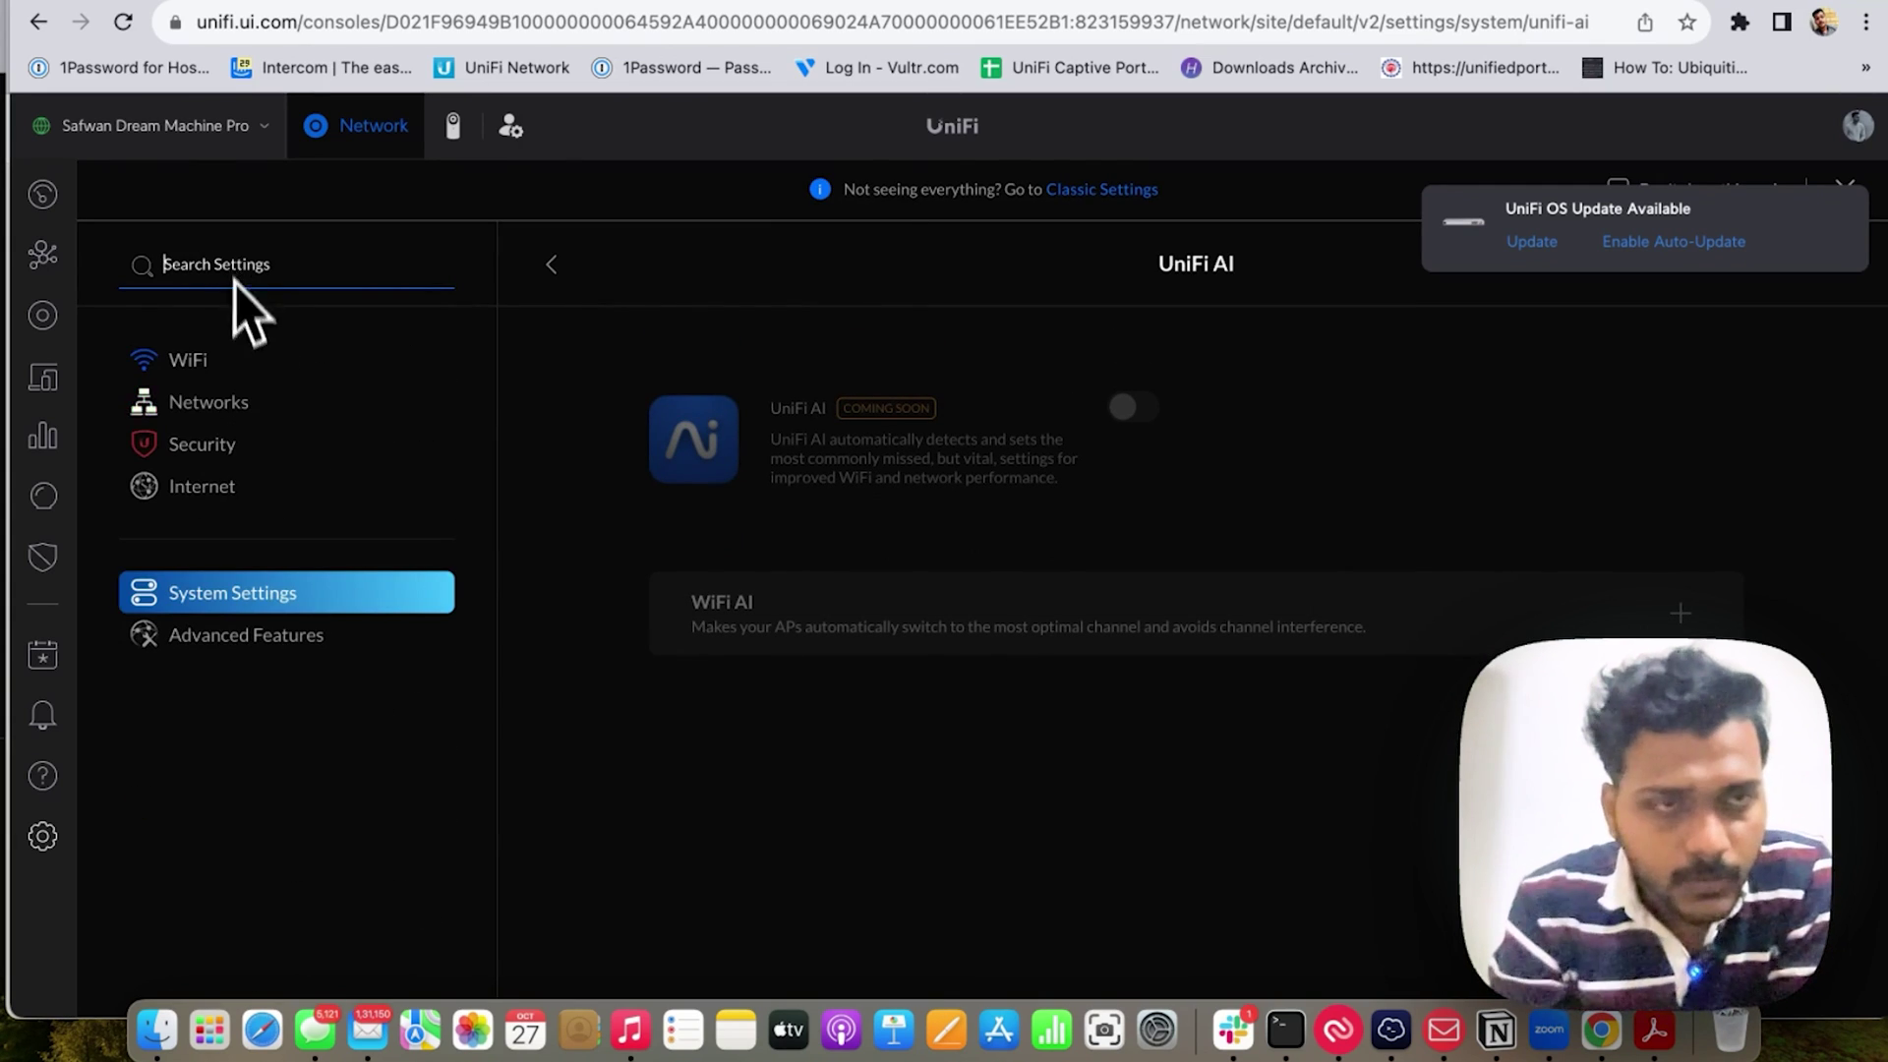
left_click(44, 330)
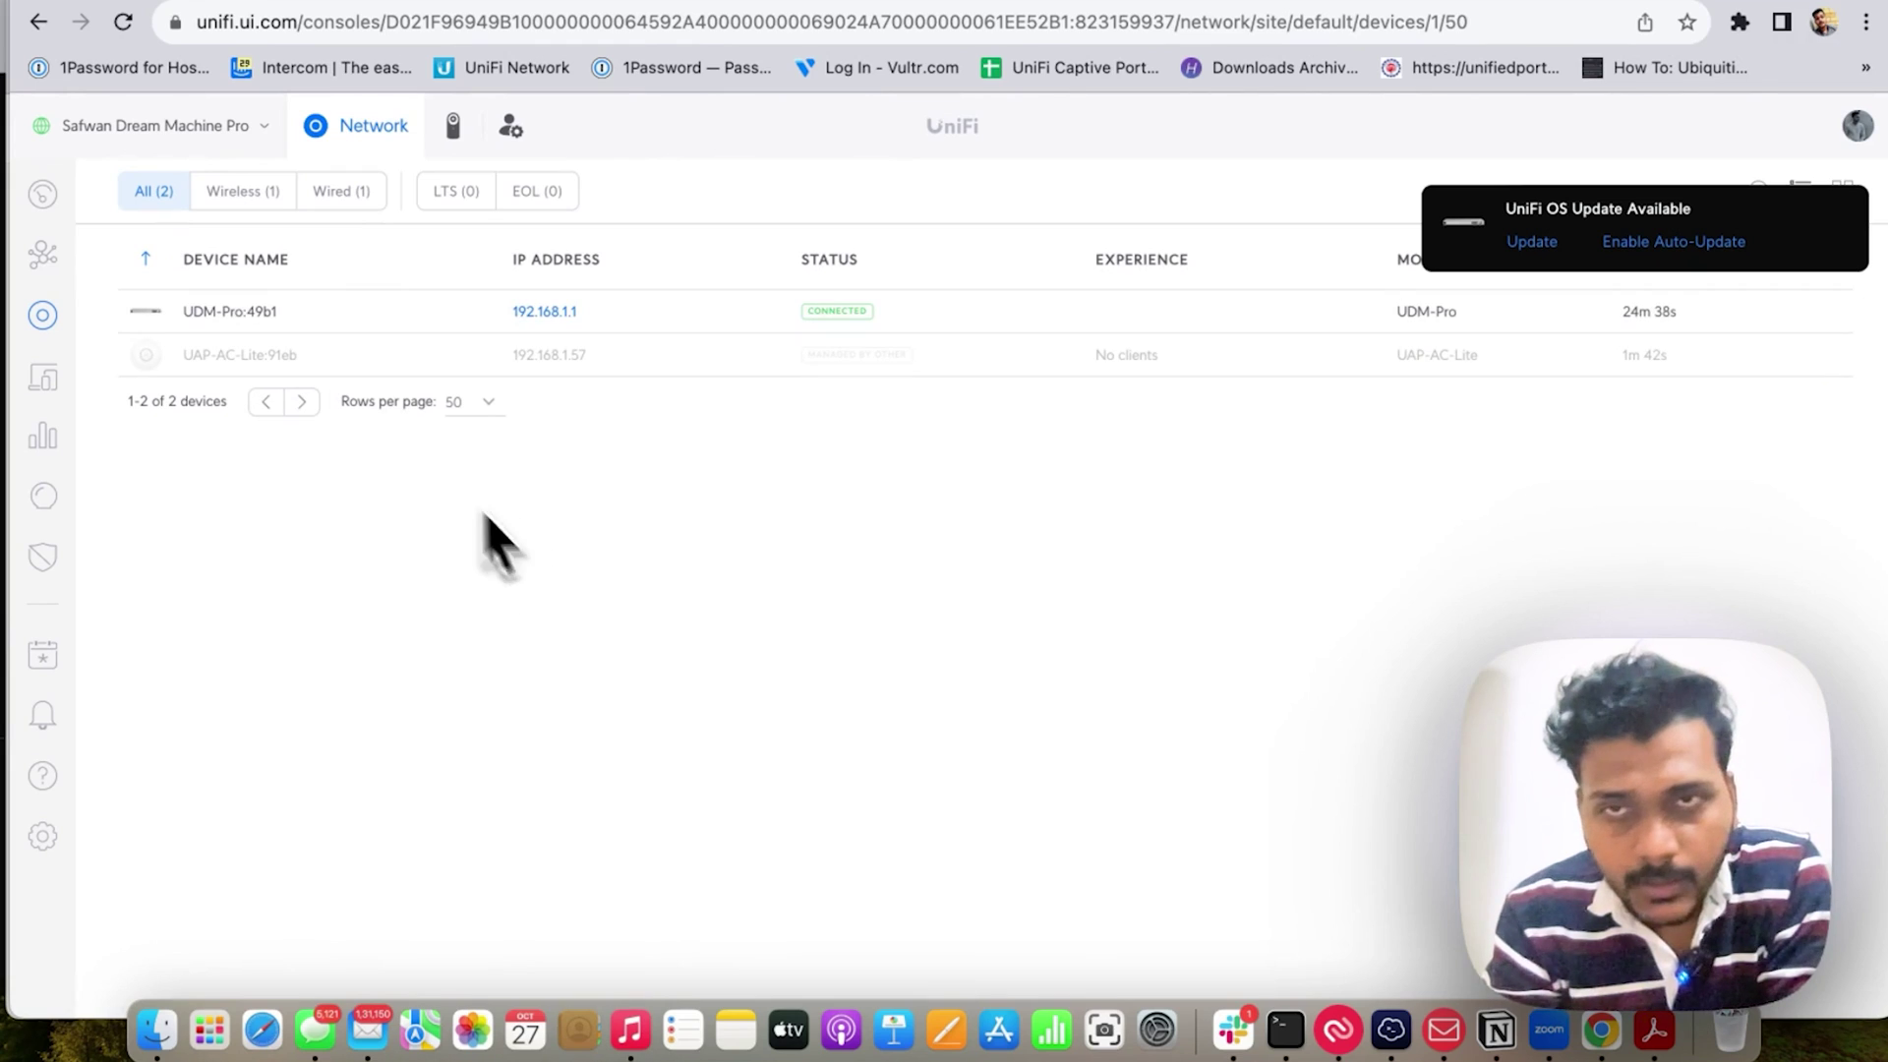
Step: Search the Network settings for "lega" and clear the search
left_click(44, 836)
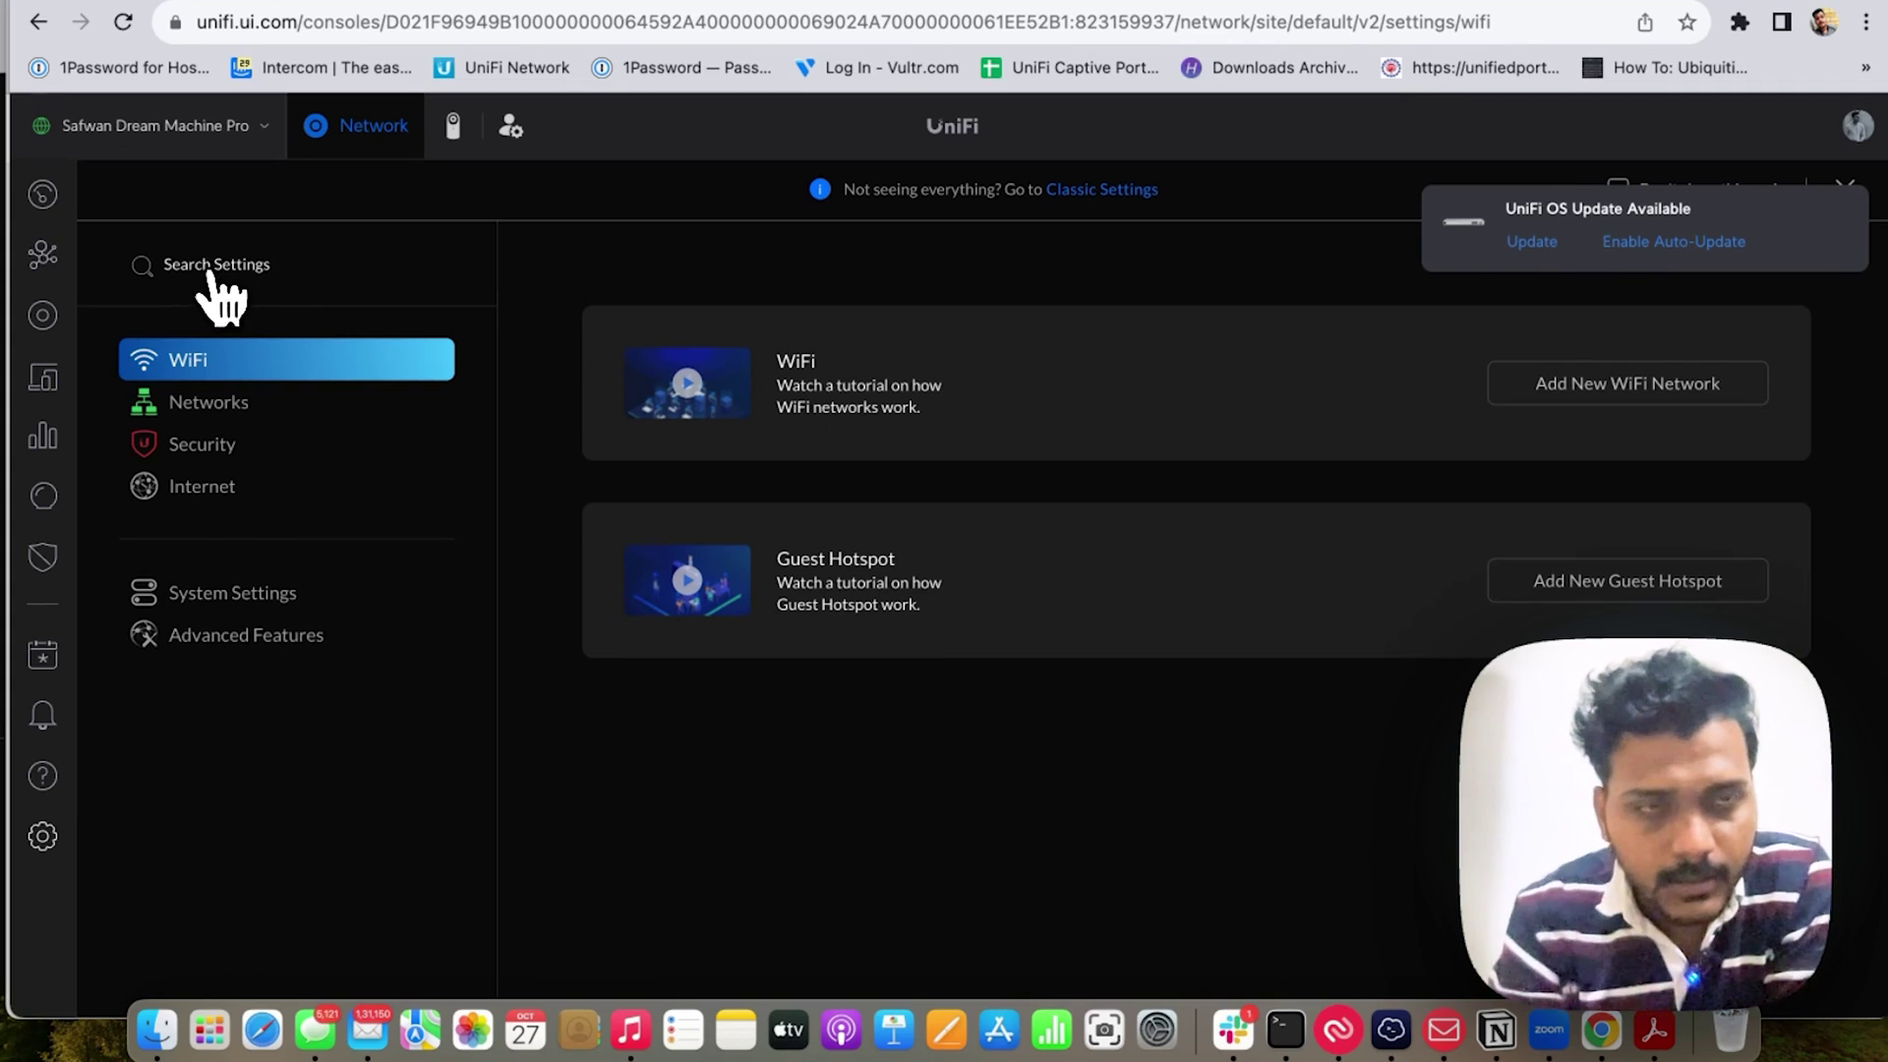
type("lega")
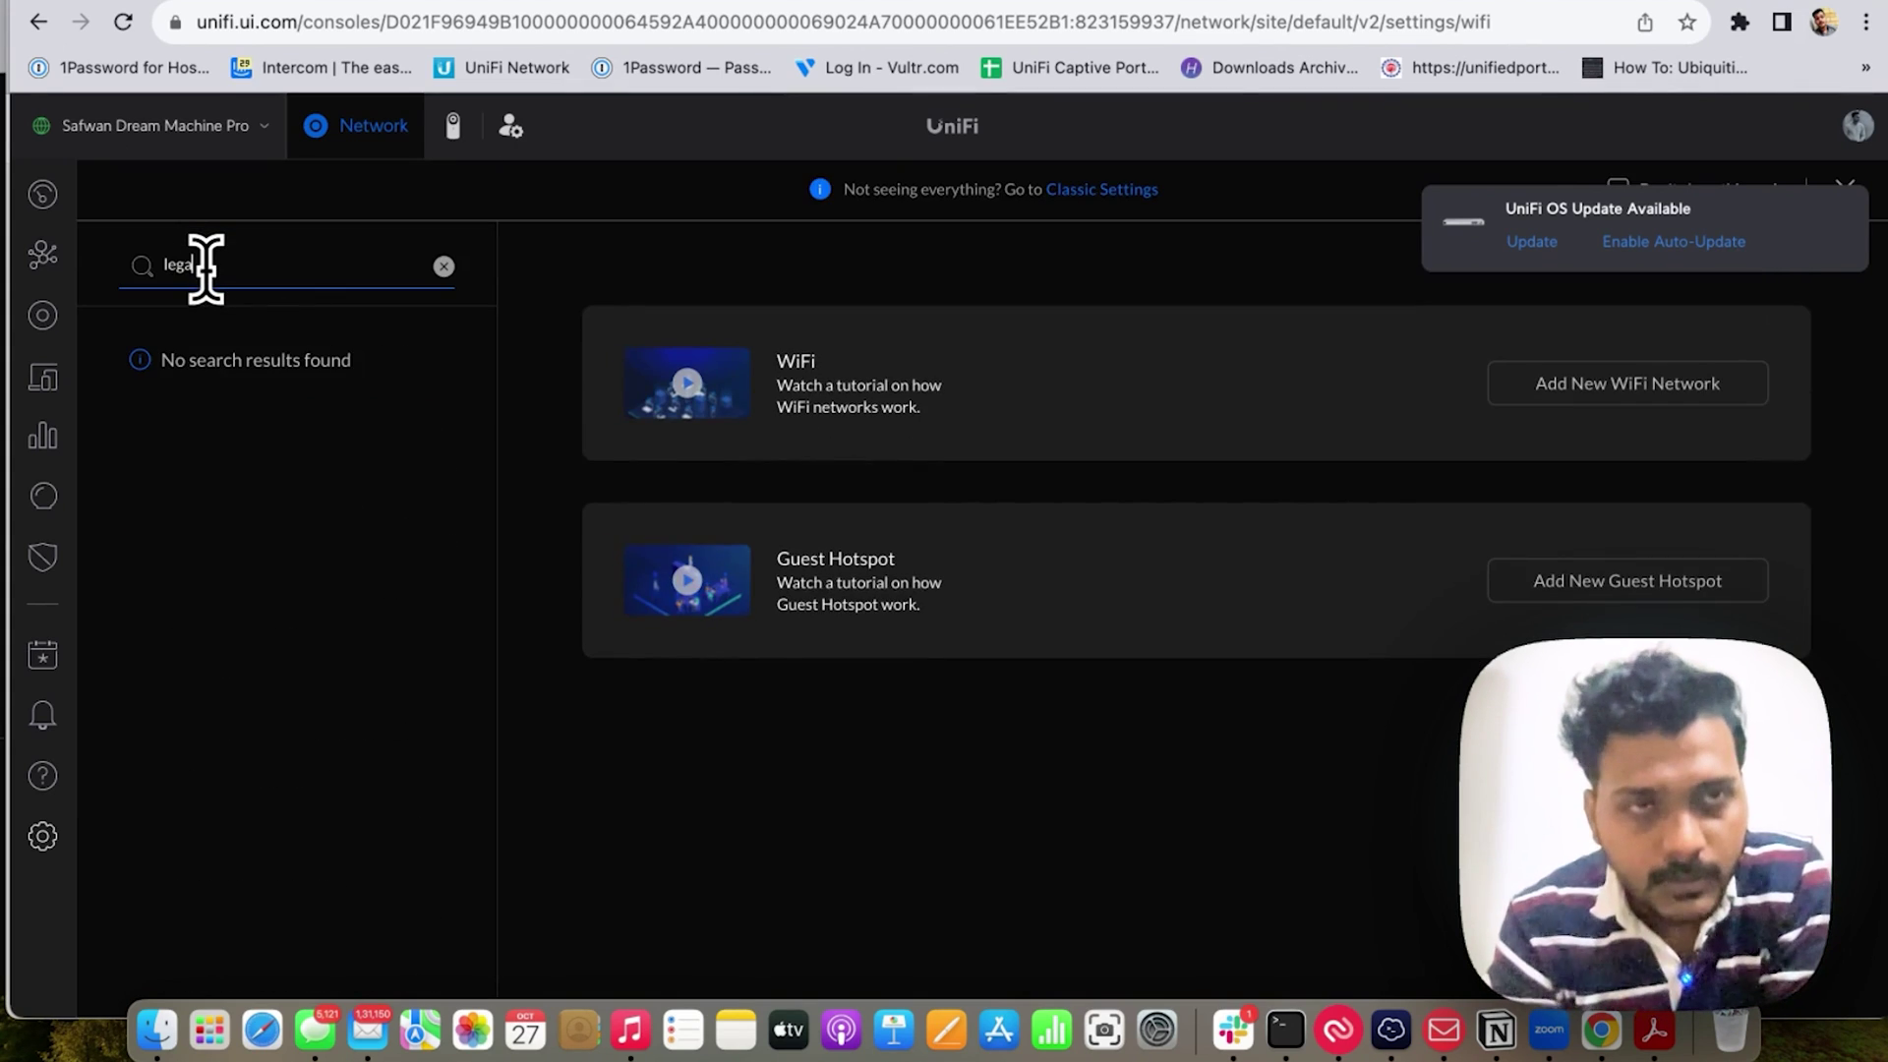
key("BackSpace")
key("BackSpace")
key("BackSpace")
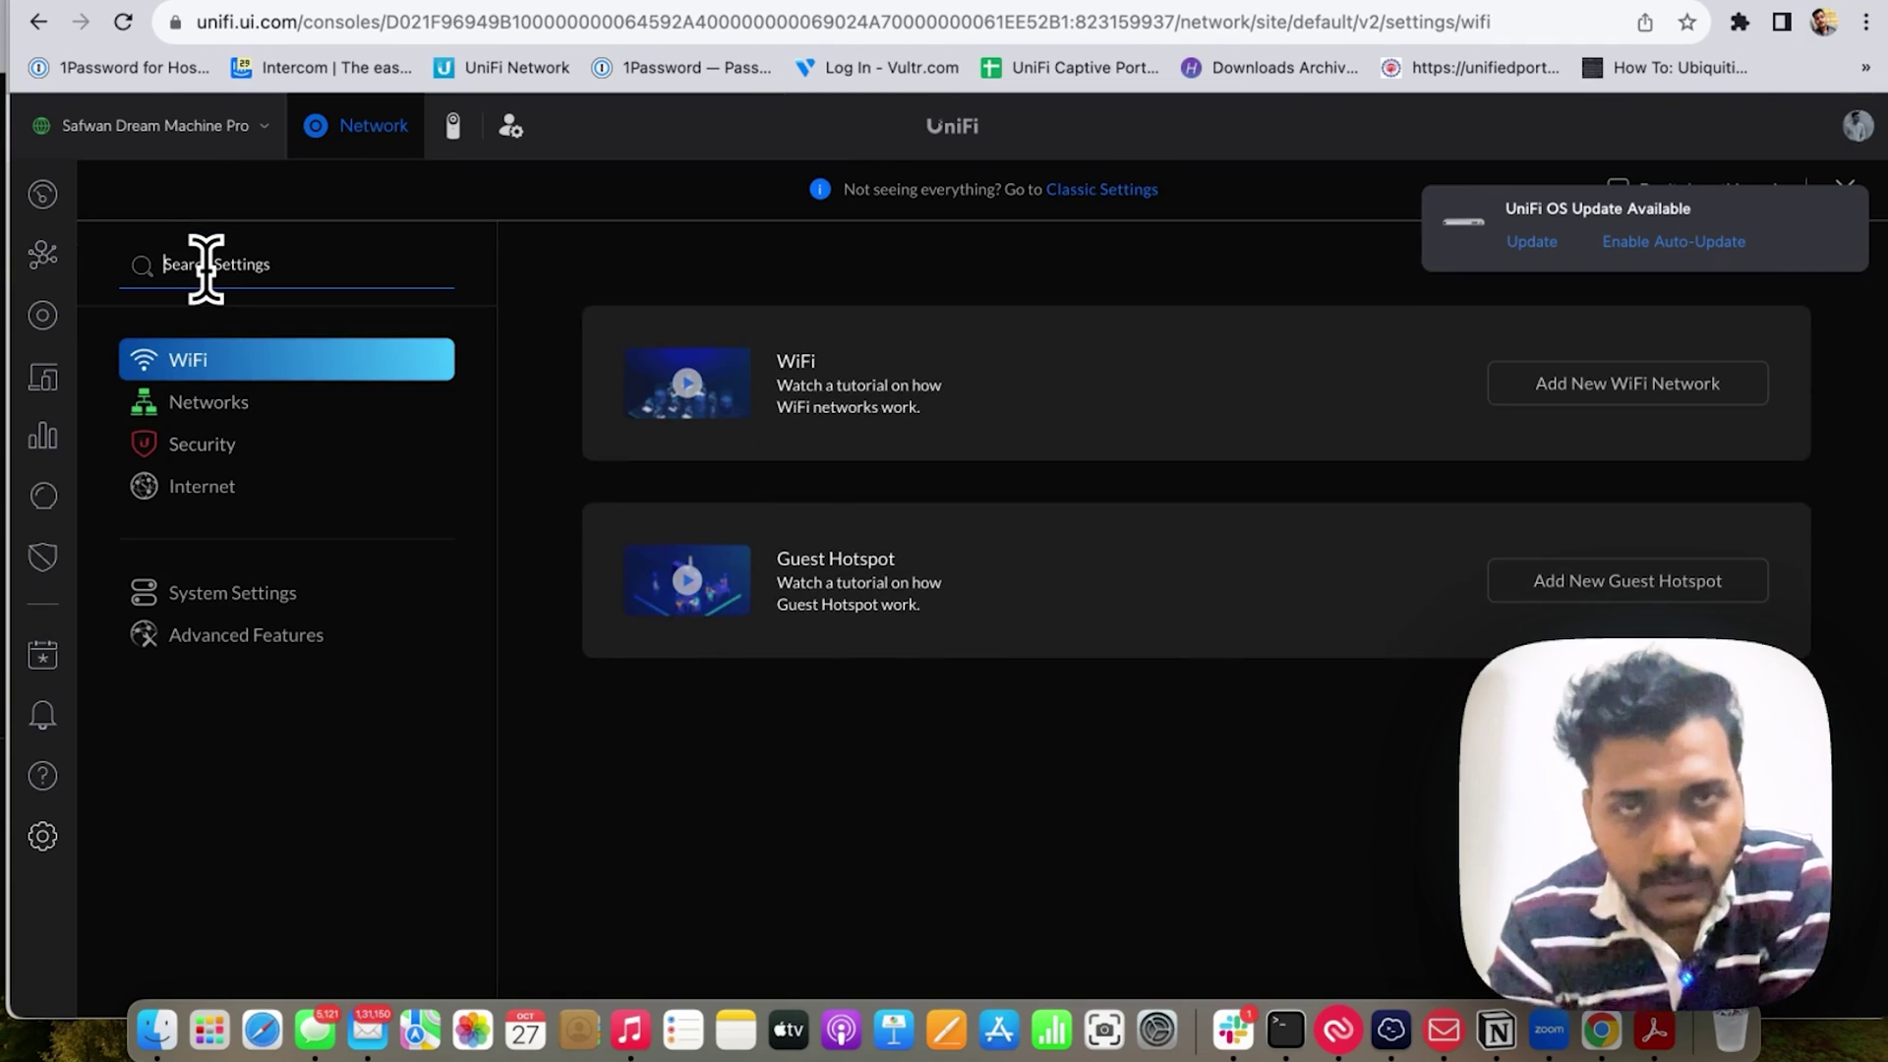
Step: Switch to the classic settings and view the version information on the Controller page
left_click(1111, 197)
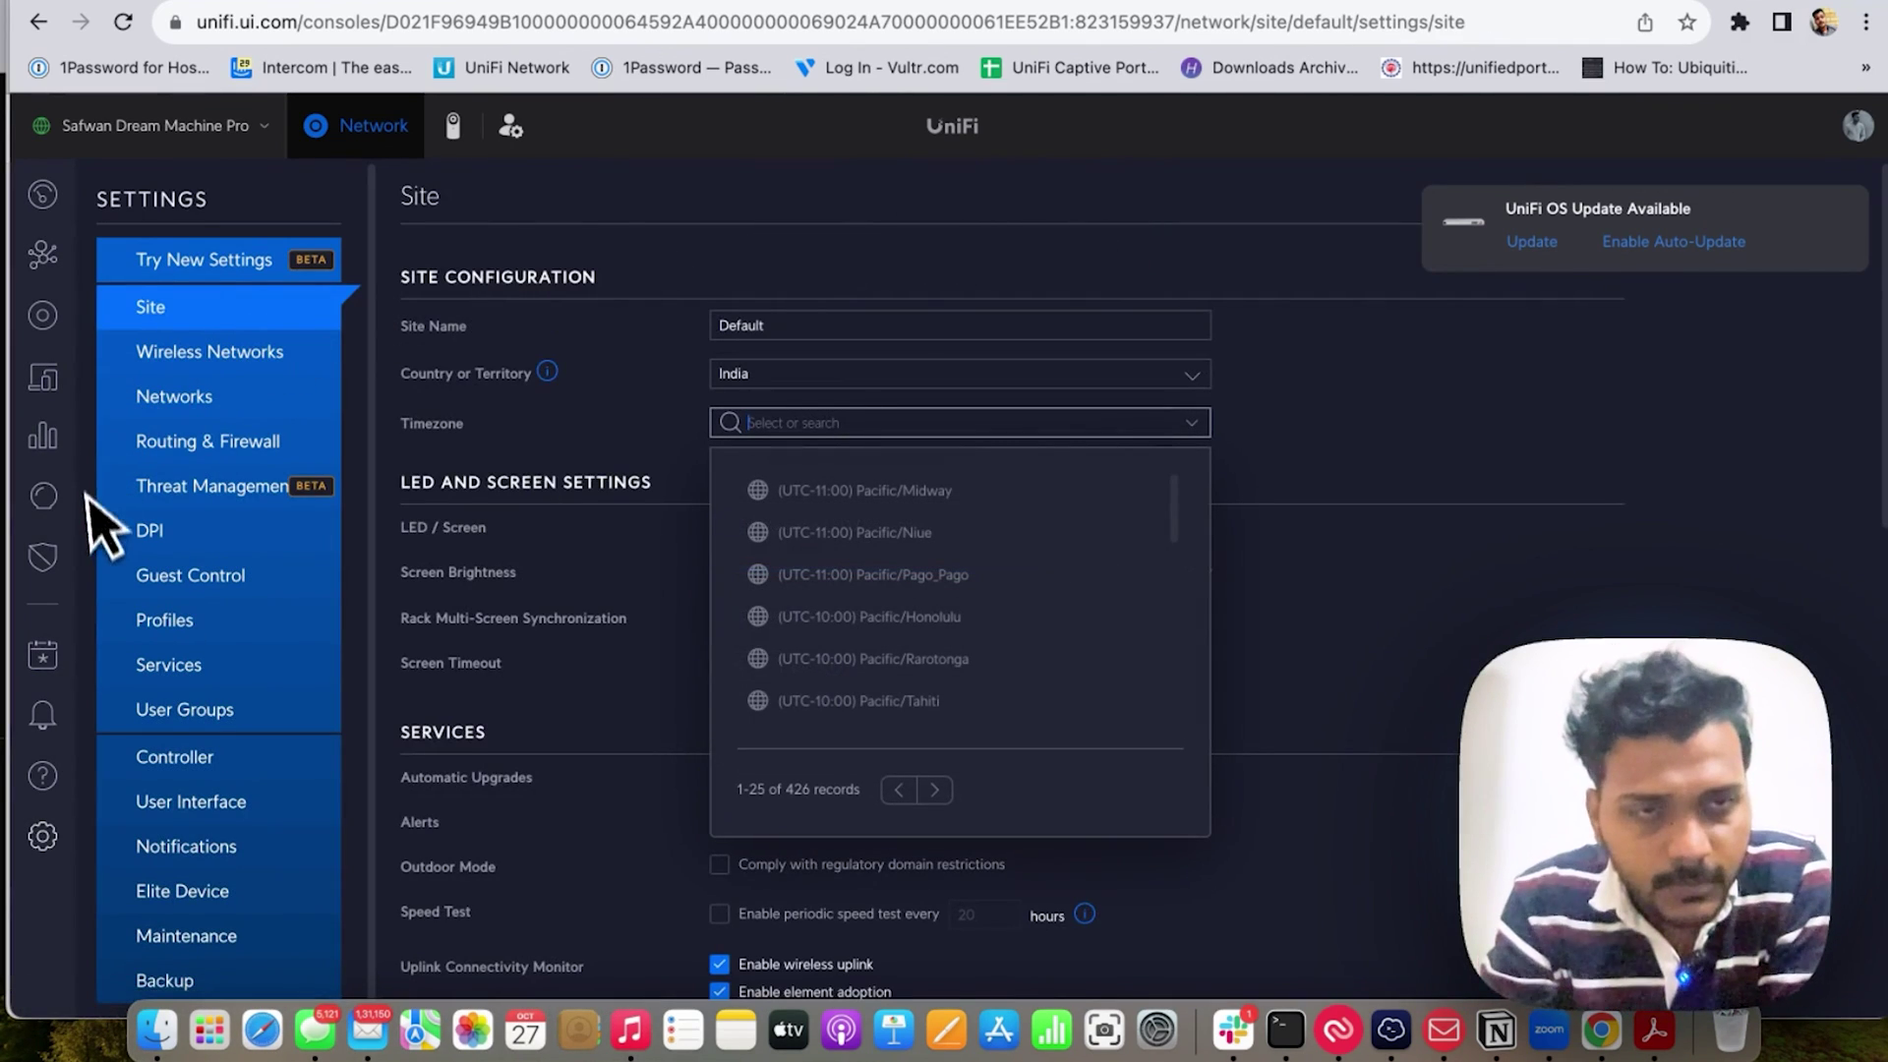
scroll(93, 503, "down", 1)
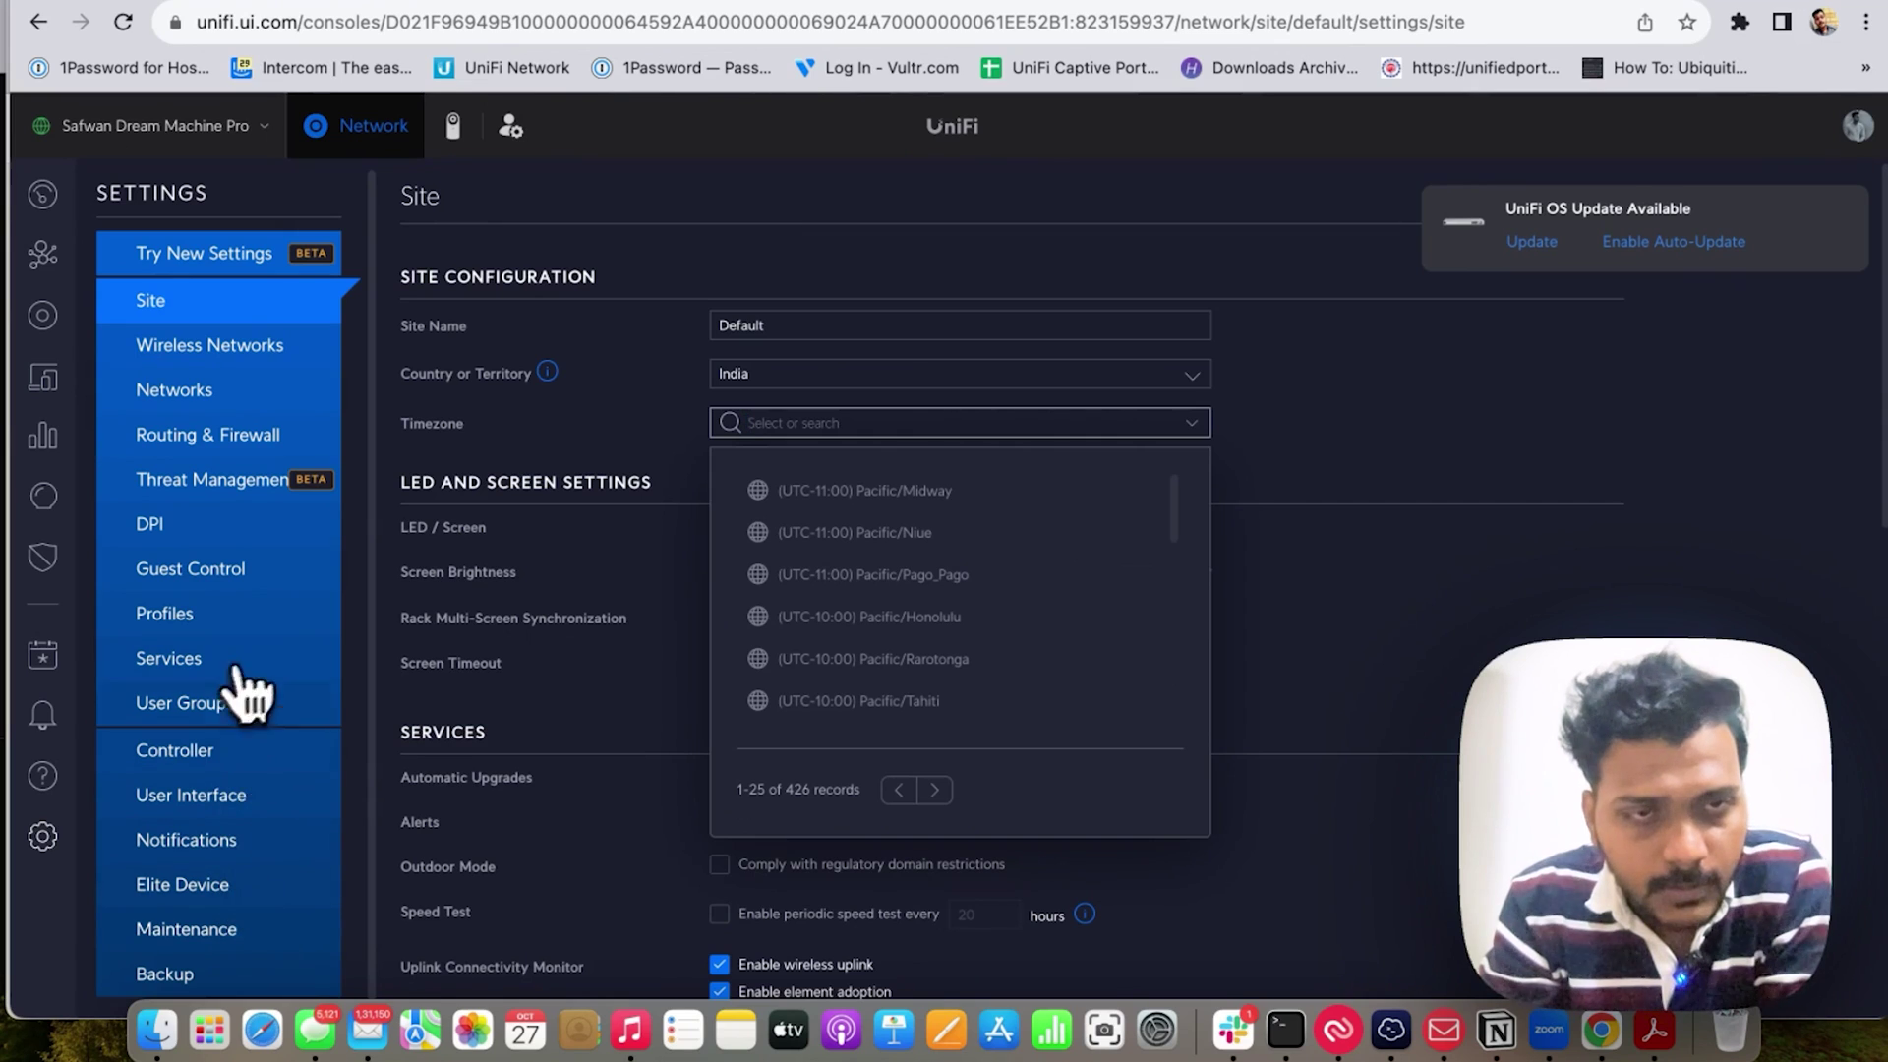
left_click(234, 799)
left_click(261, 755)
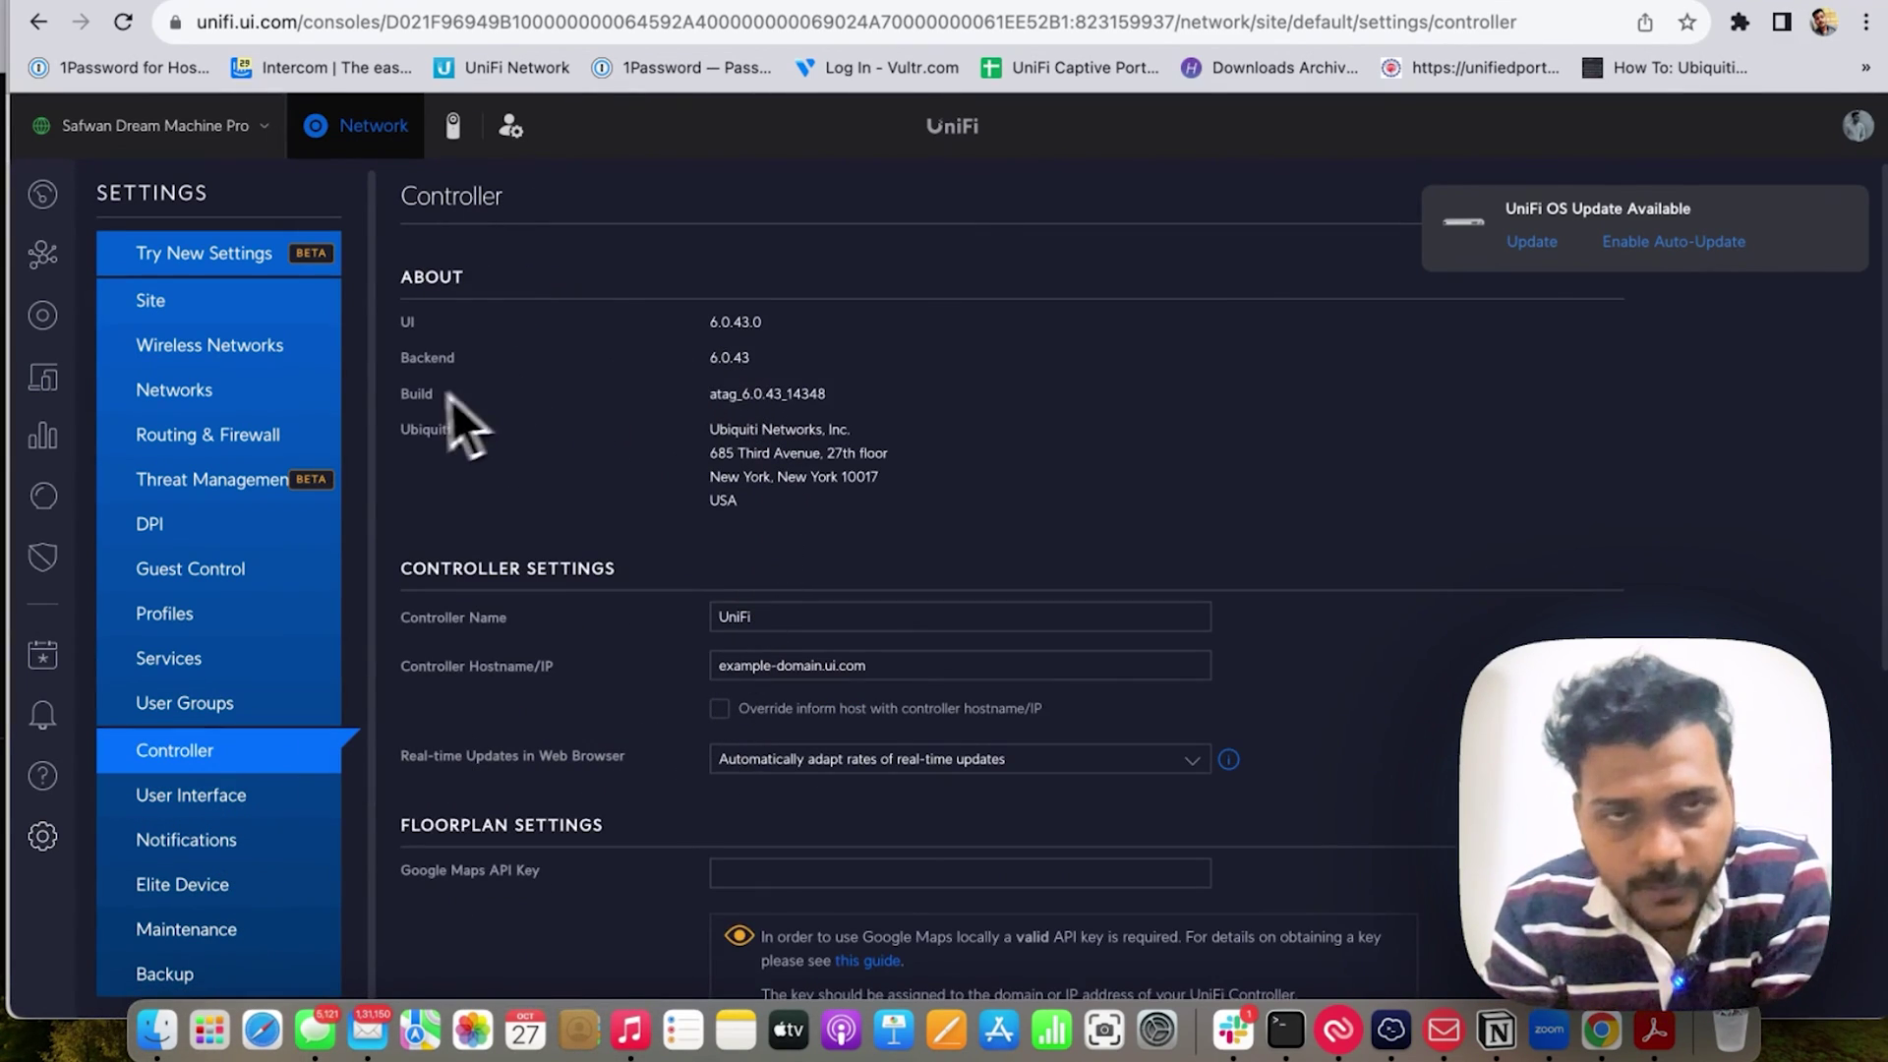
Step: Start the available UniFi OS update on the Dream Machine Pro and return to Site Manager
left_click(43, 316)
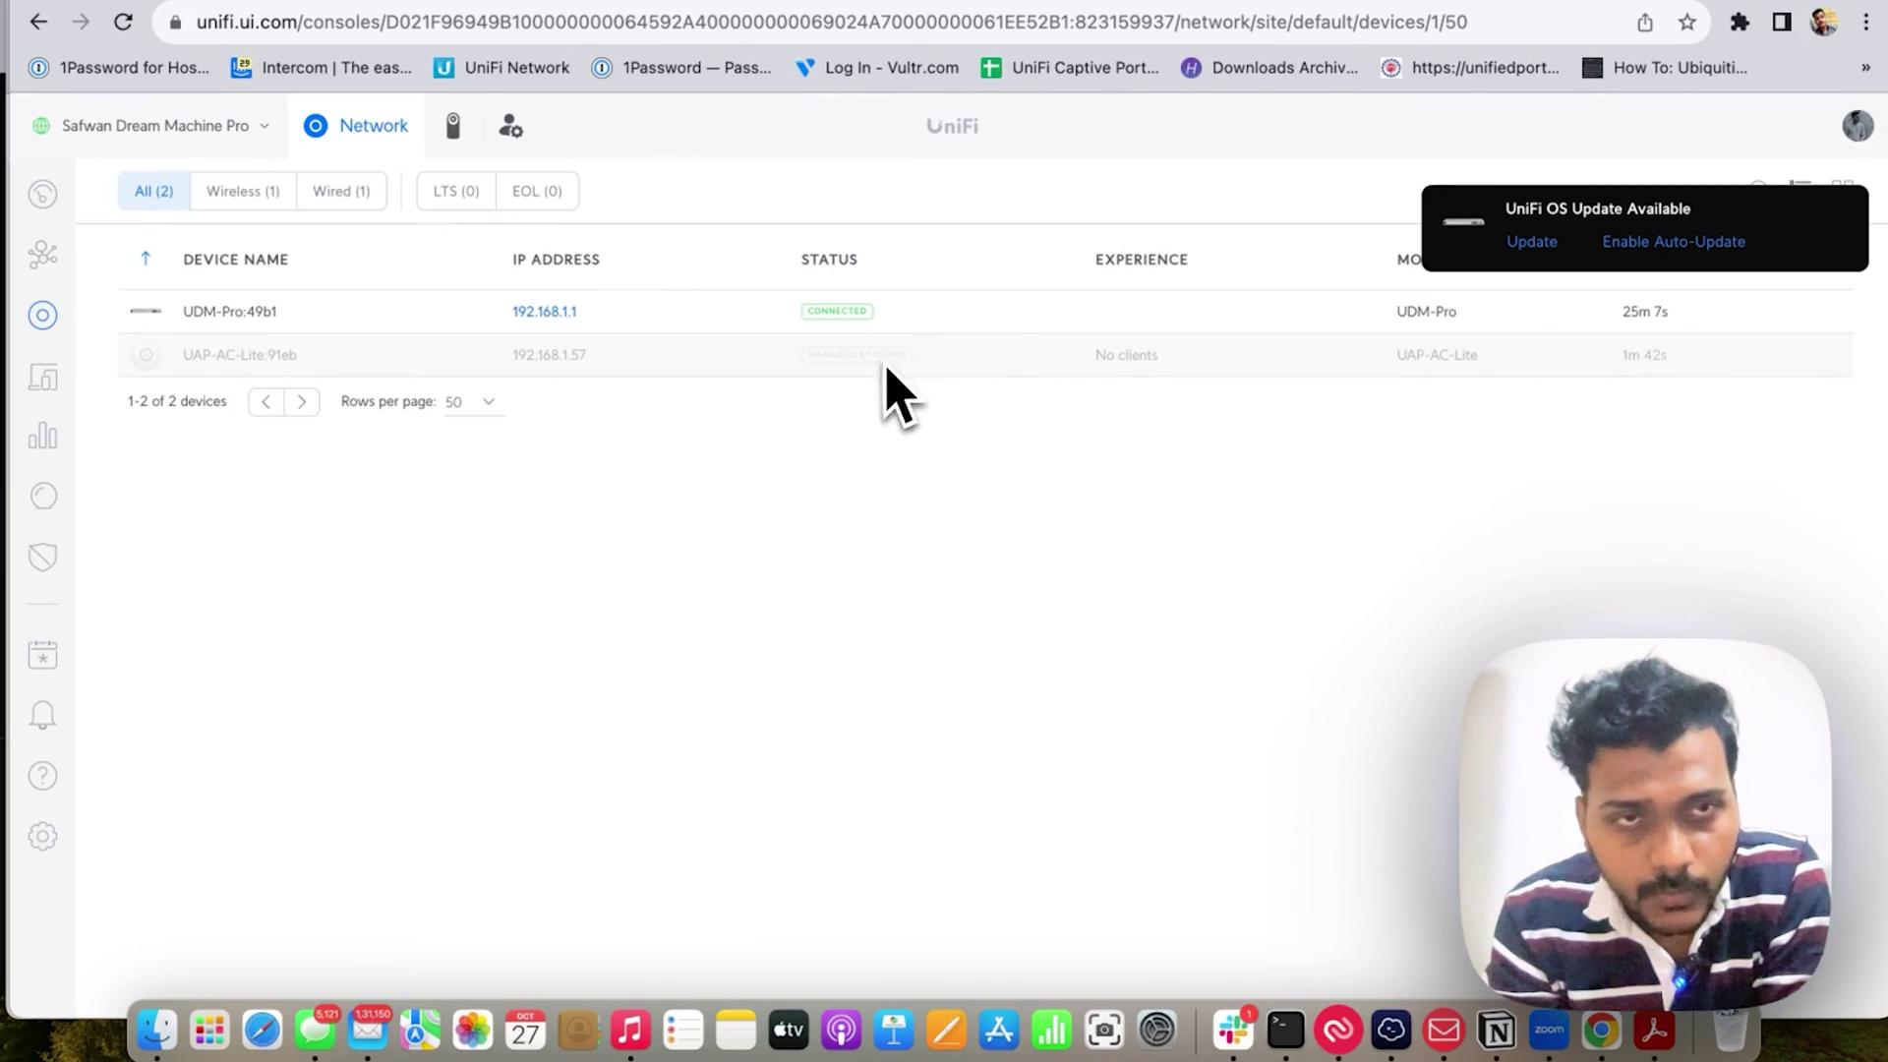
left_click(1529, 243)
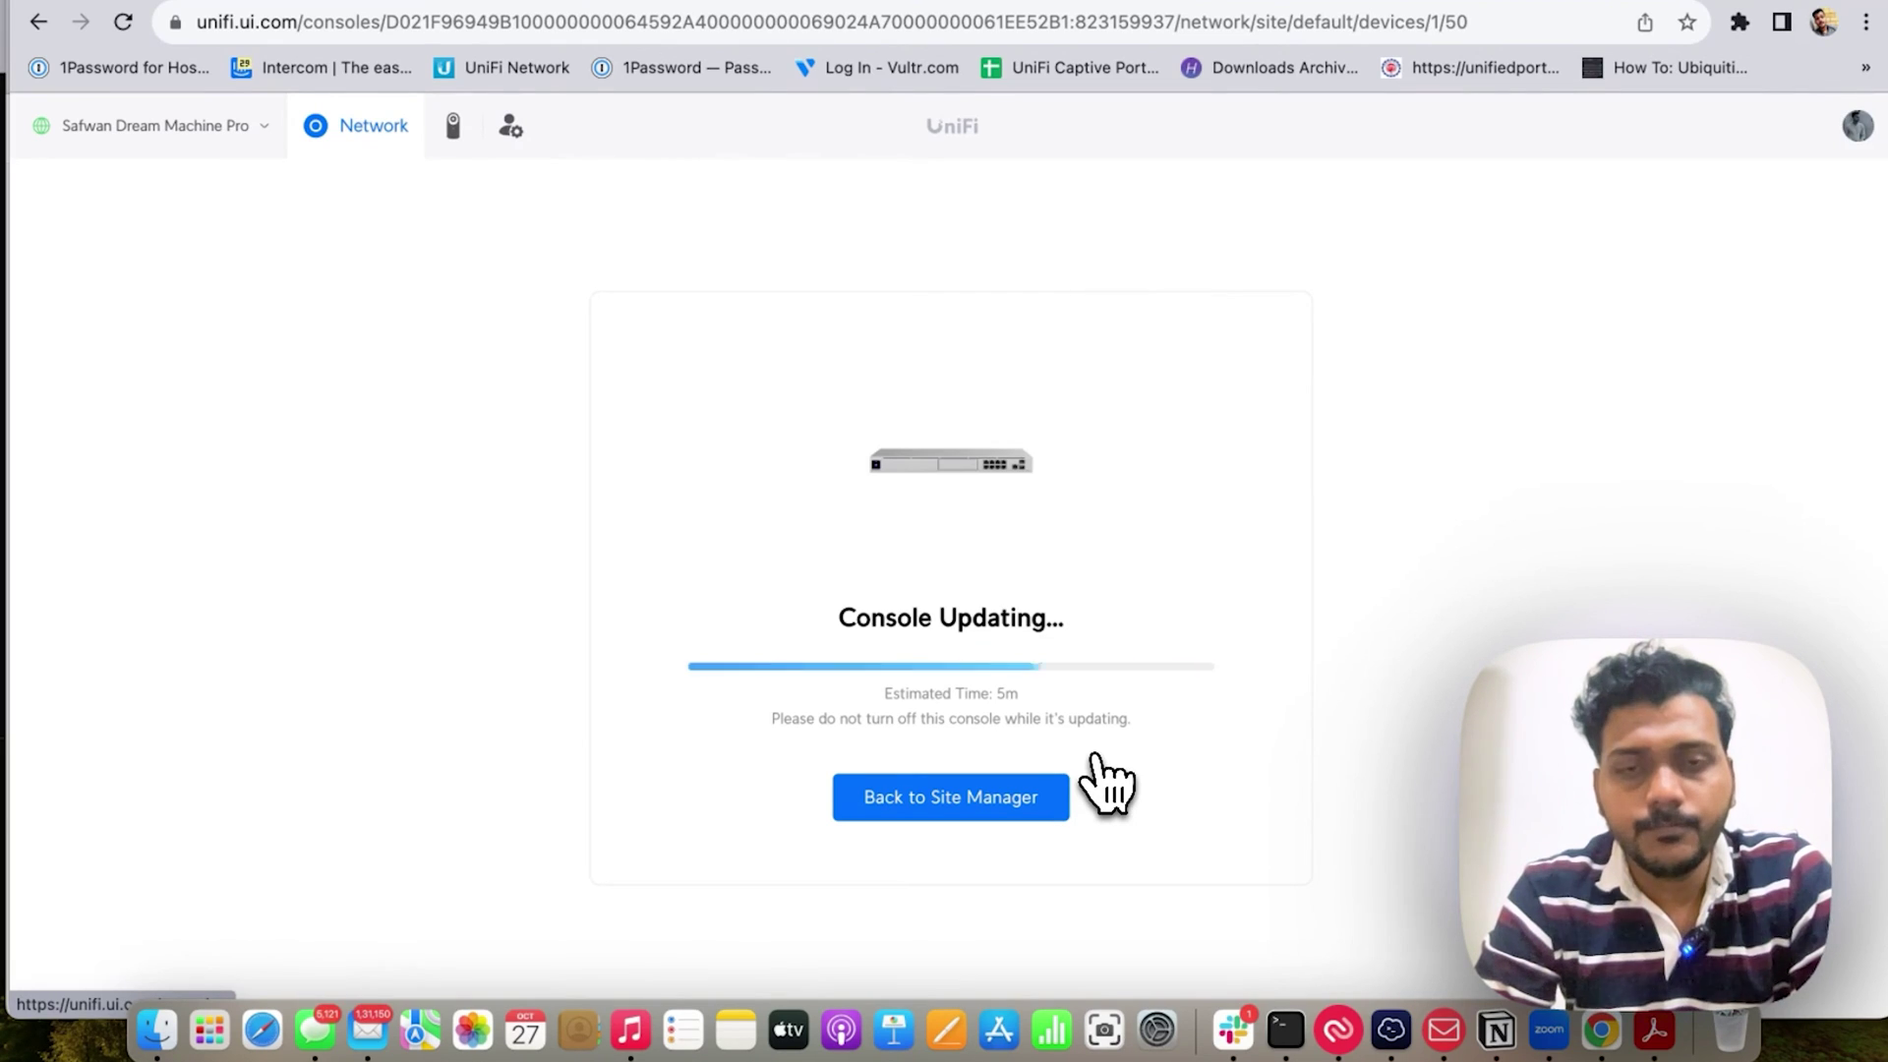
left_click(1032, 811)
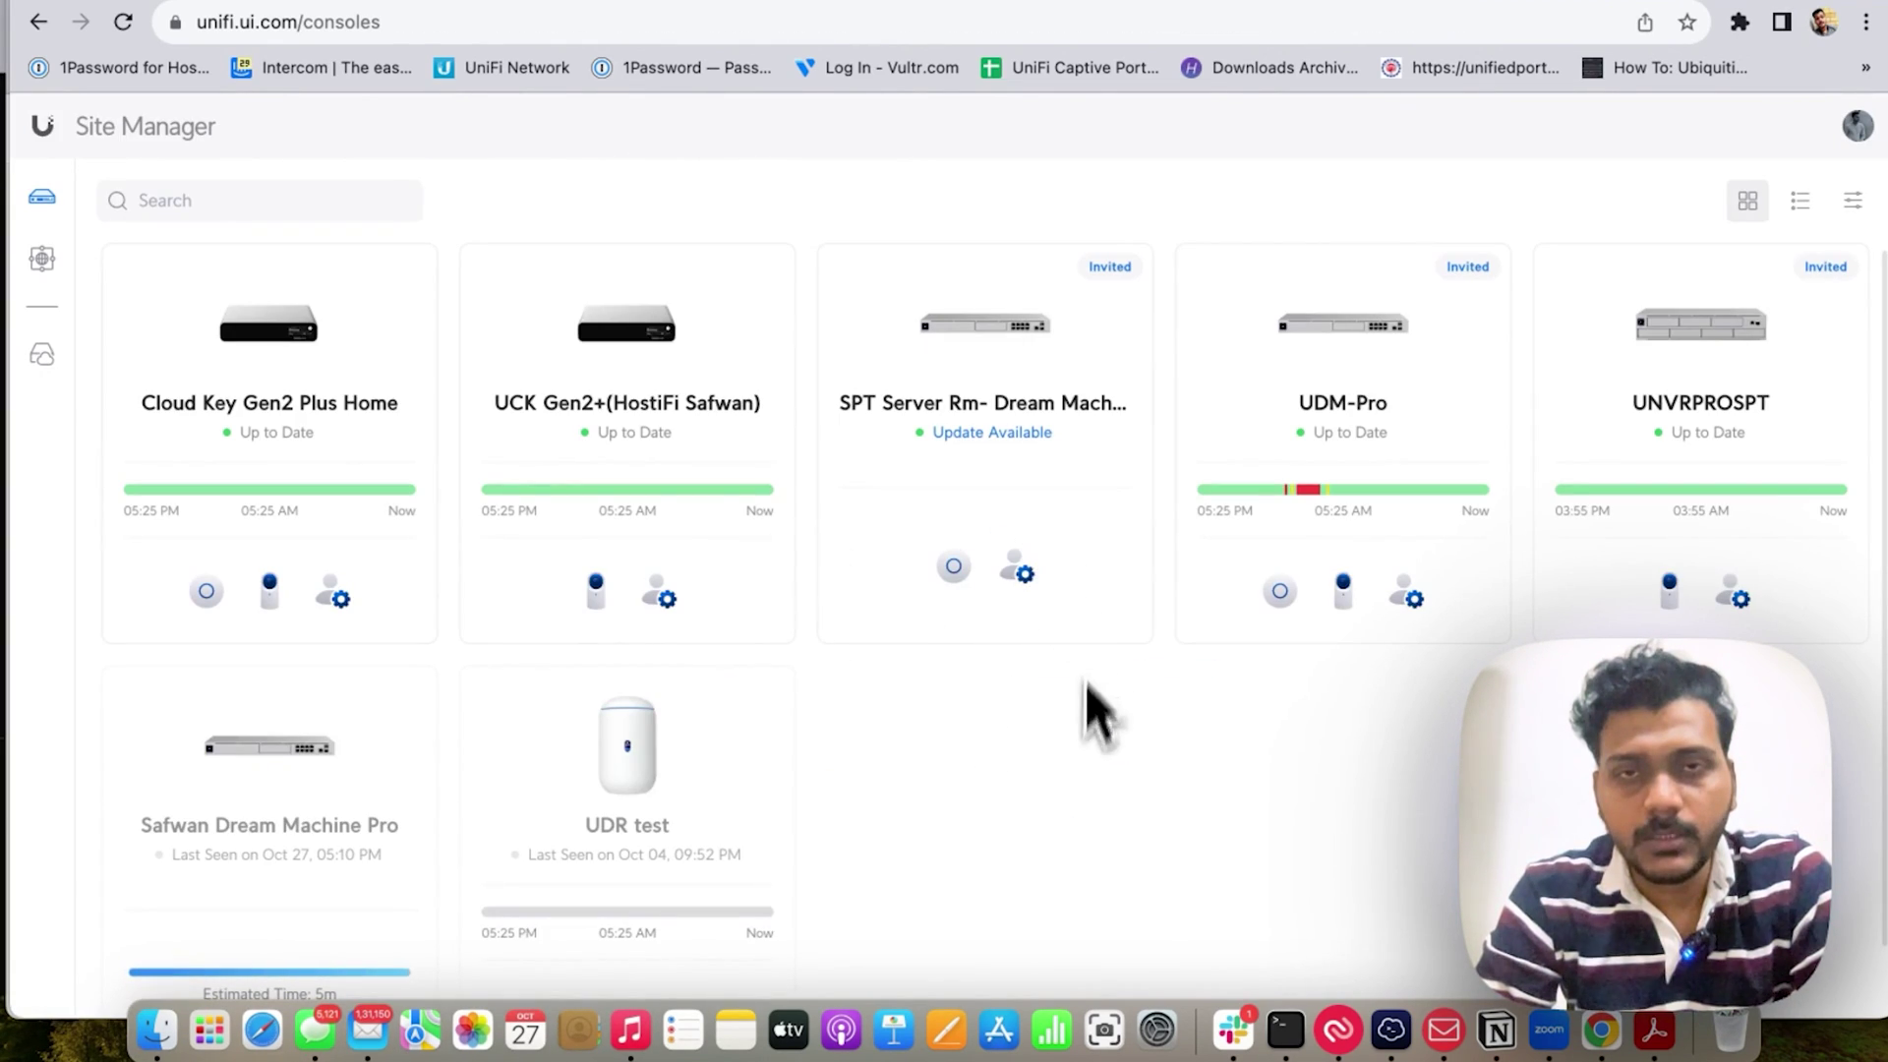
Step: Look through the network servers and Site Magic pages and check the Dream Machine Pro's update progress among the consoles
scroll(420, 813, "down", 2)
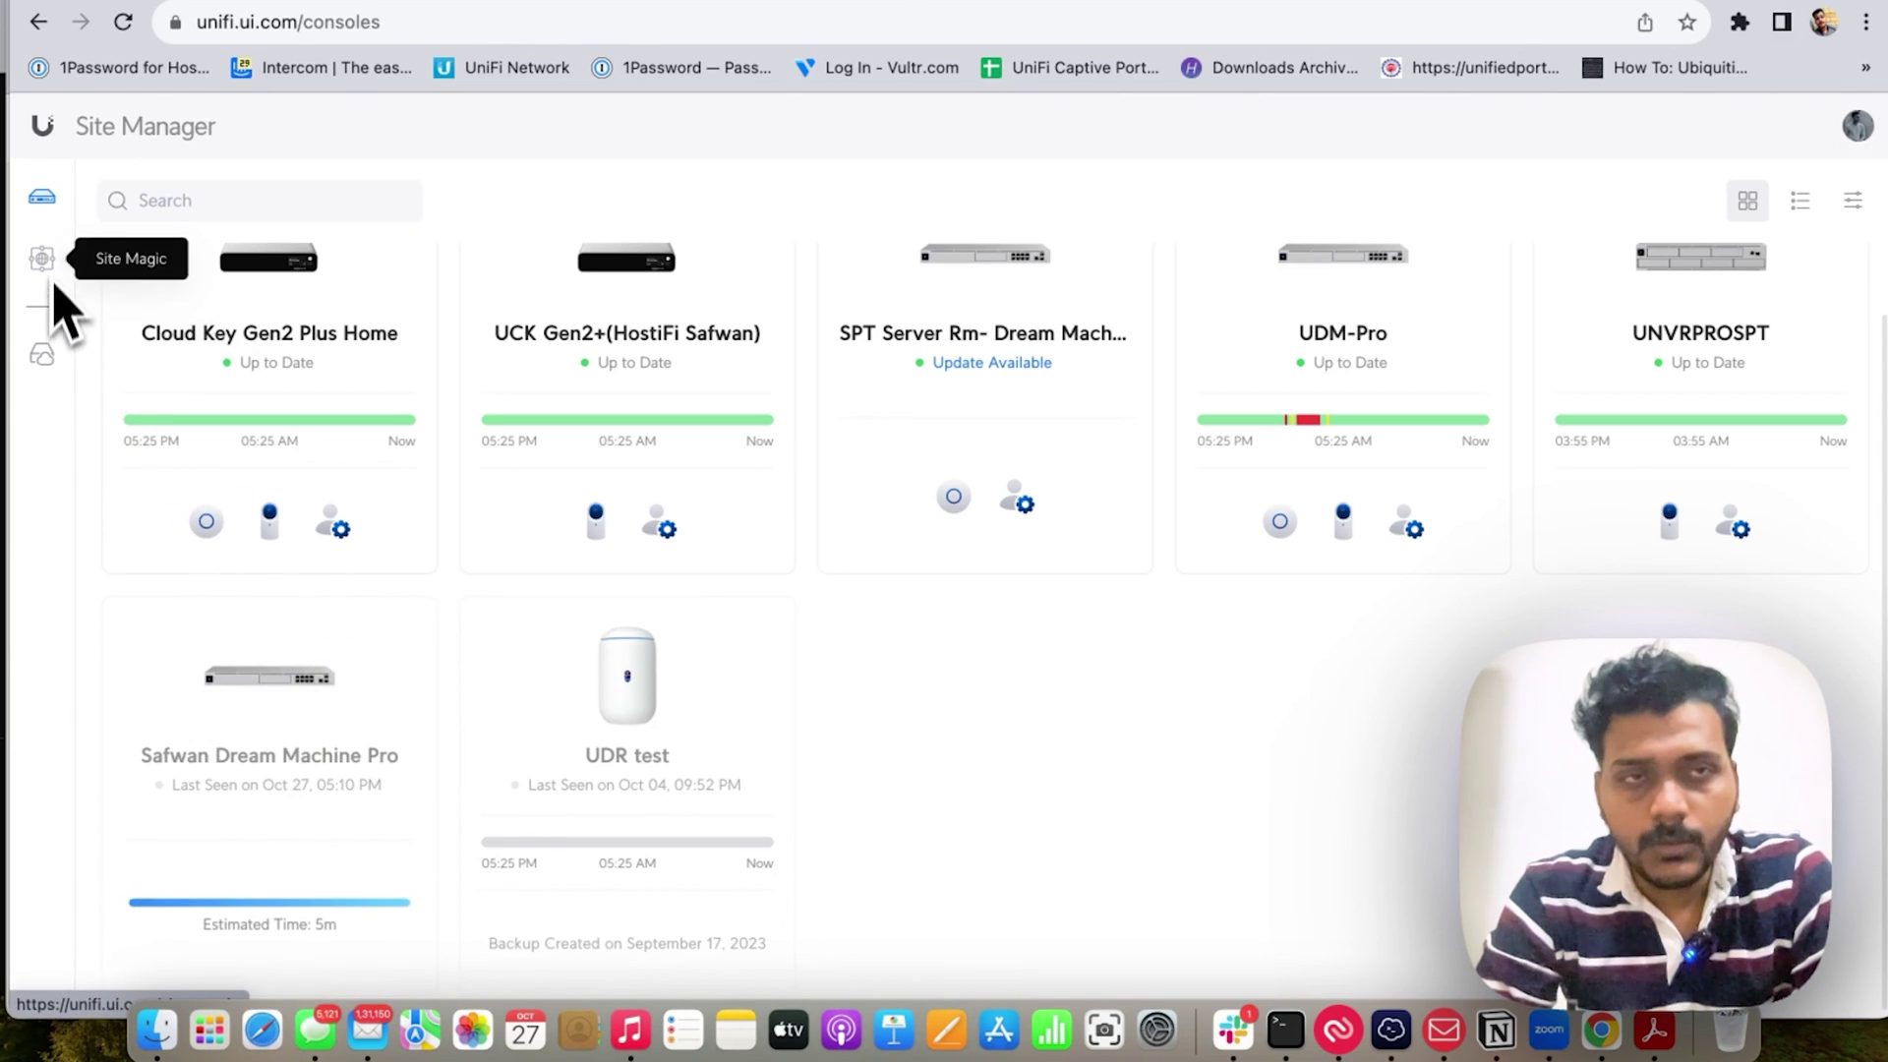
left_click(45, 360)
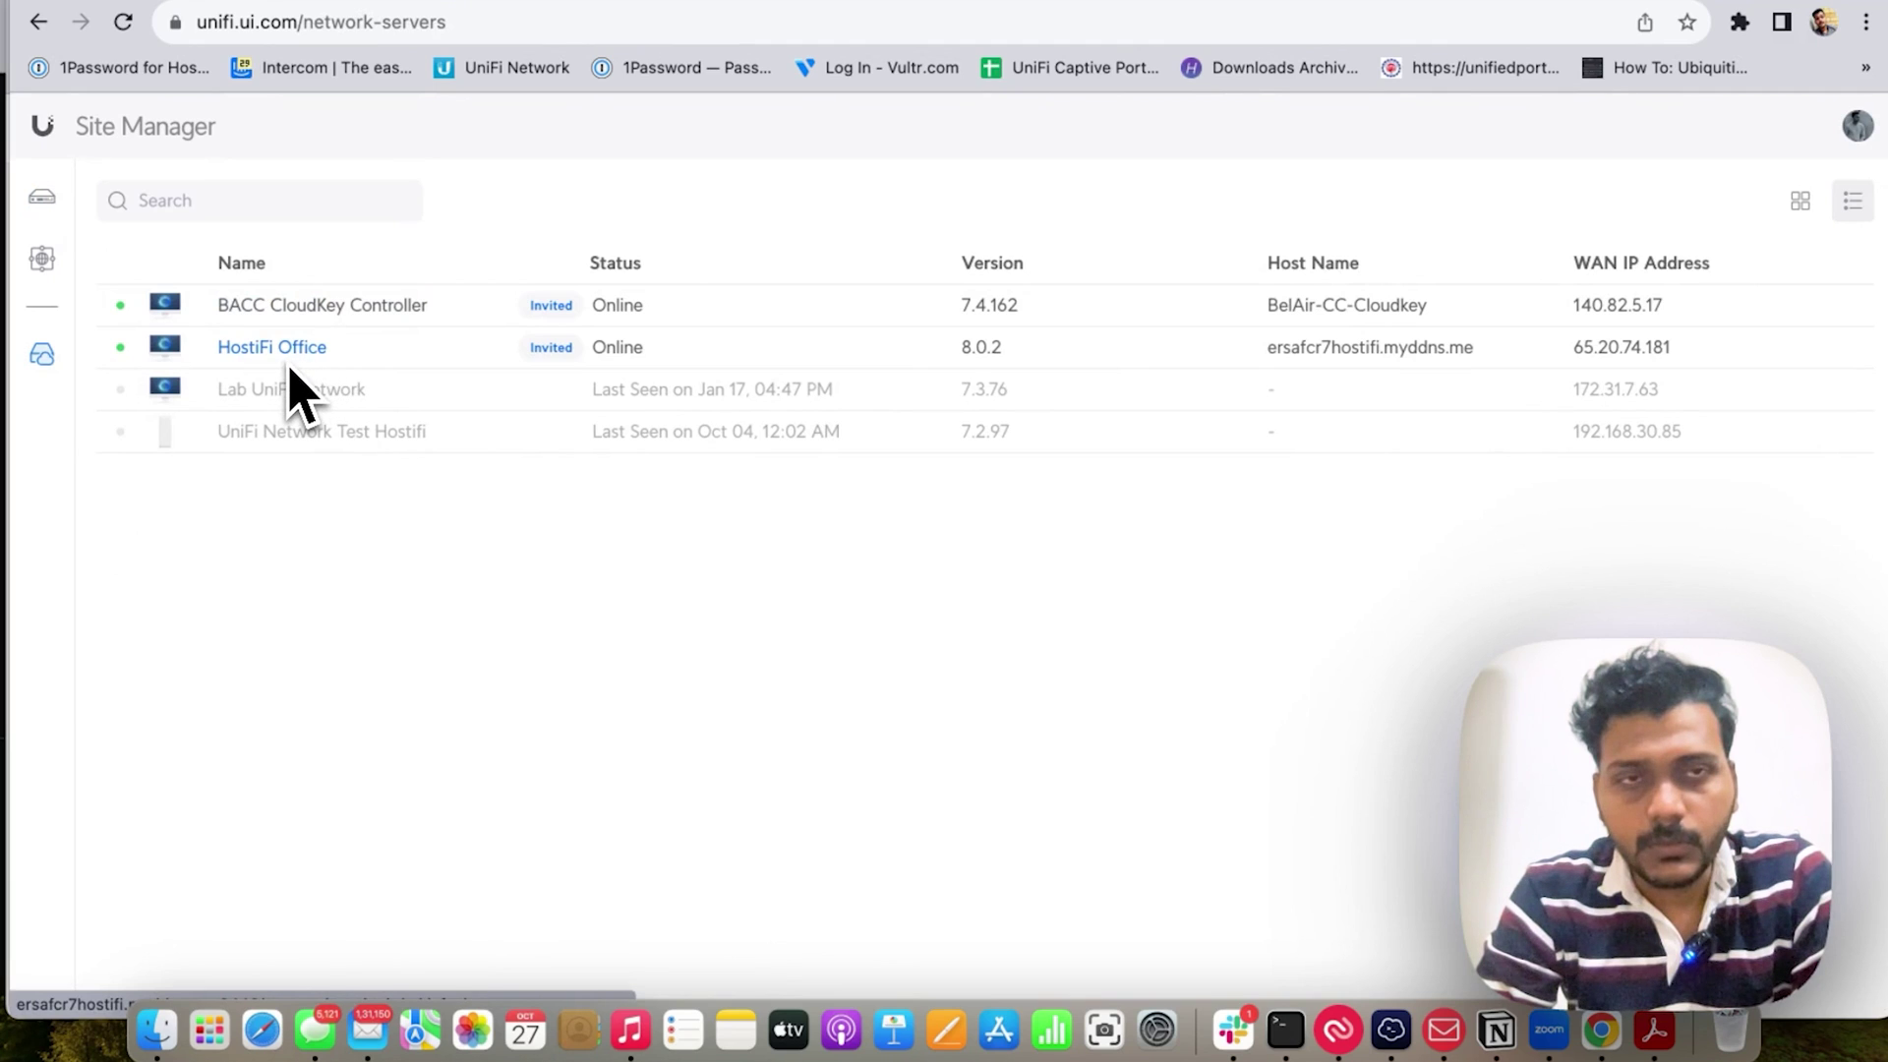
left_click(51, 275)
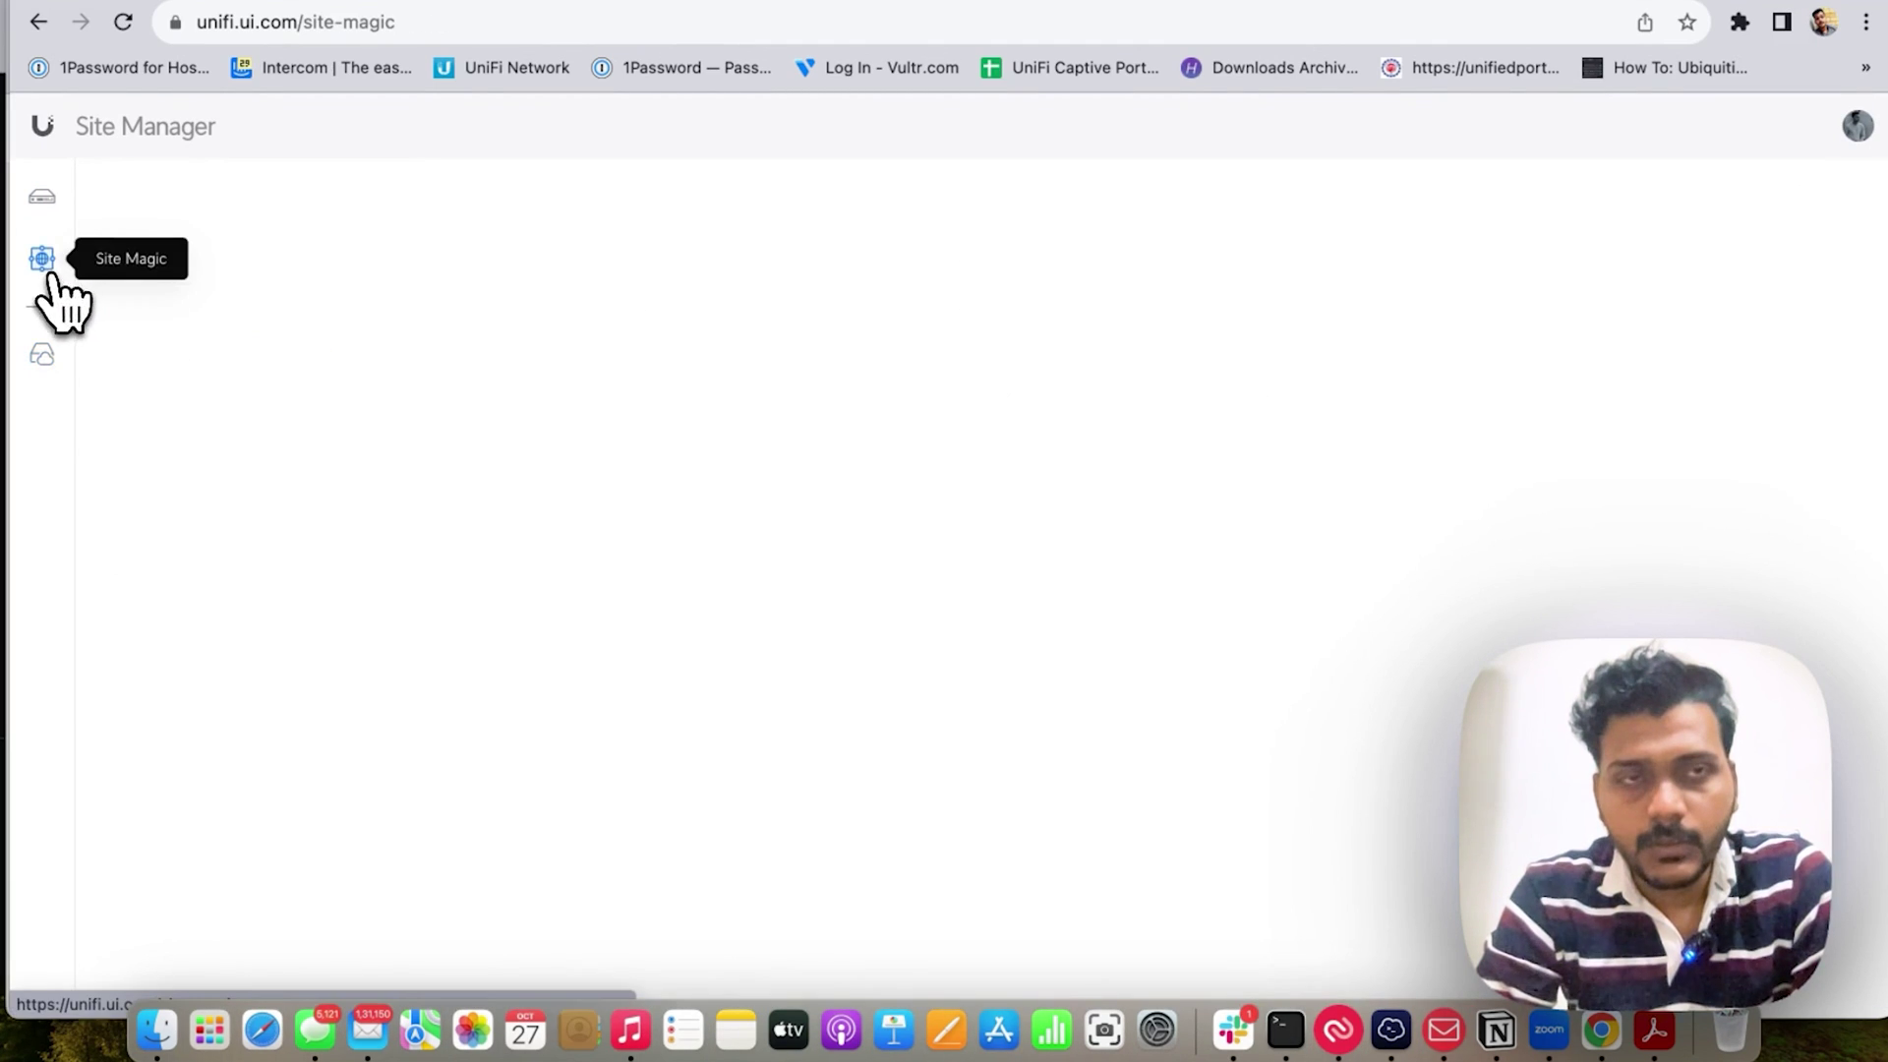
left_click(1167, 762)
left_click(56, 206)
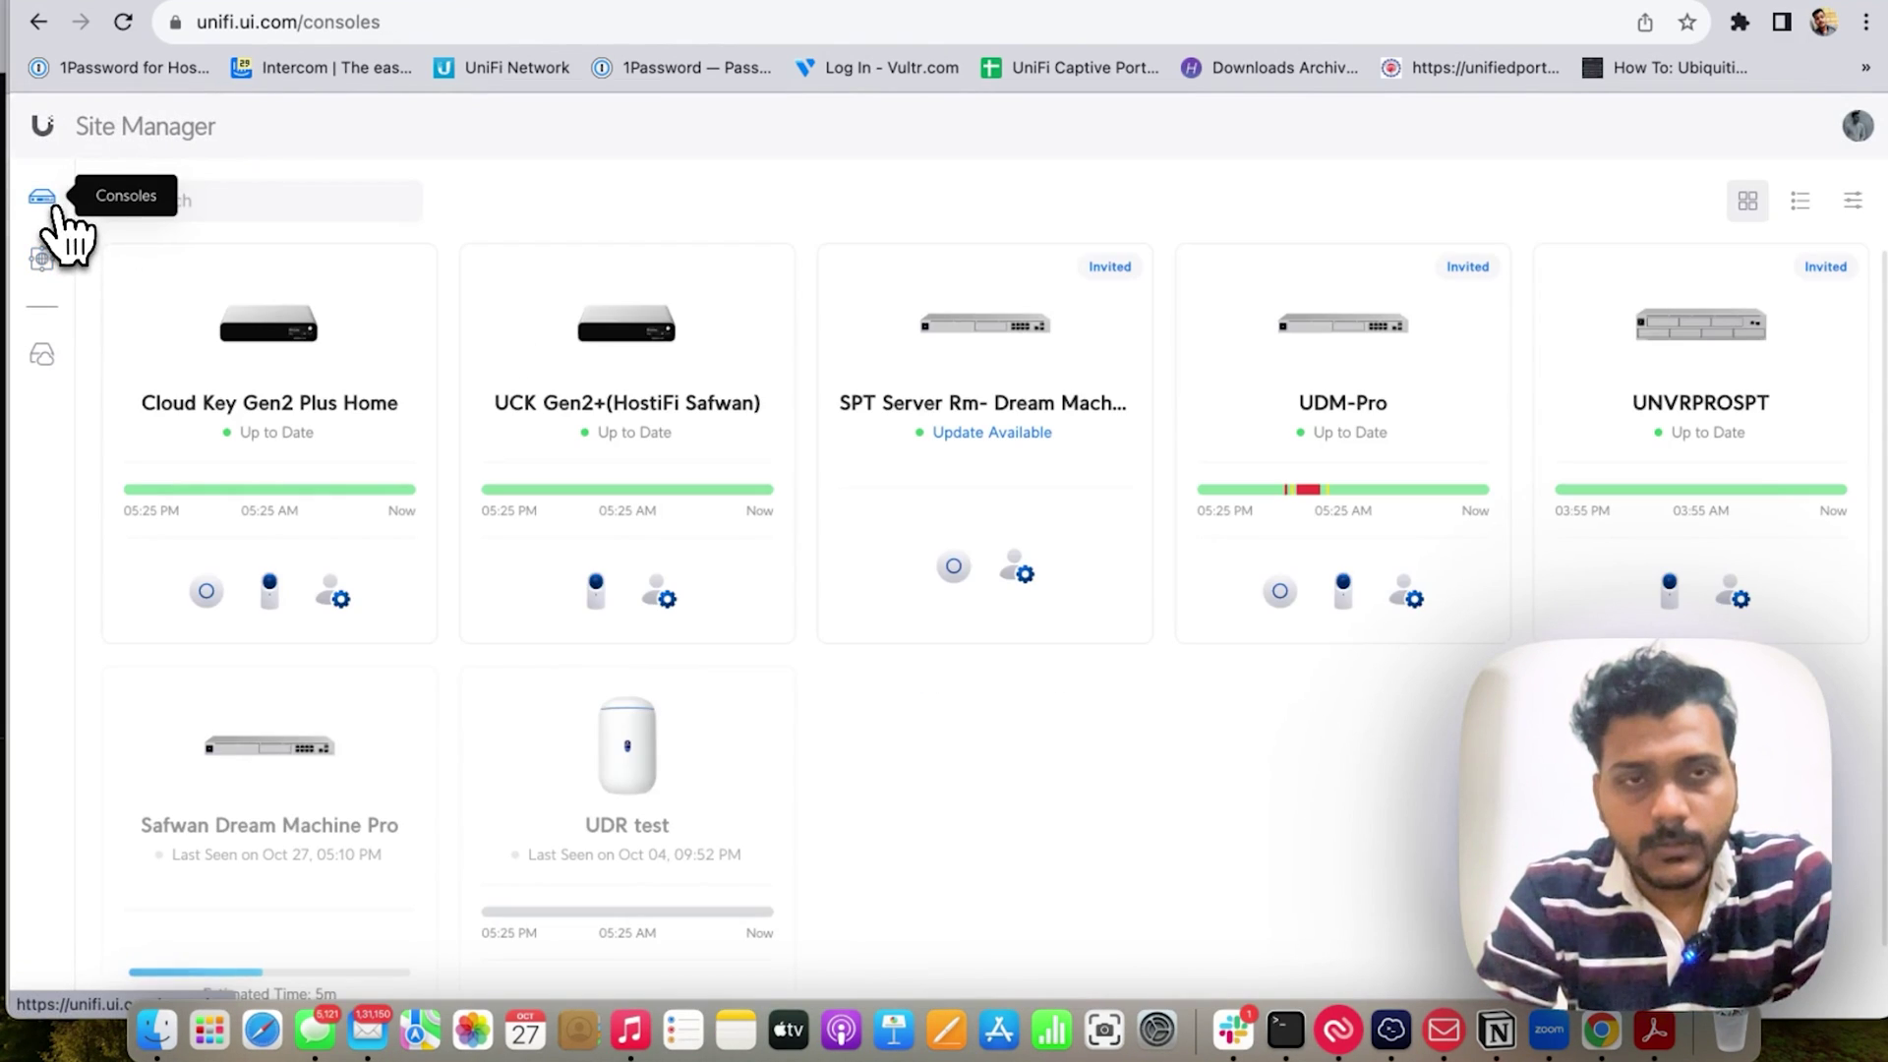
scroll(236, 737, "down", 2)
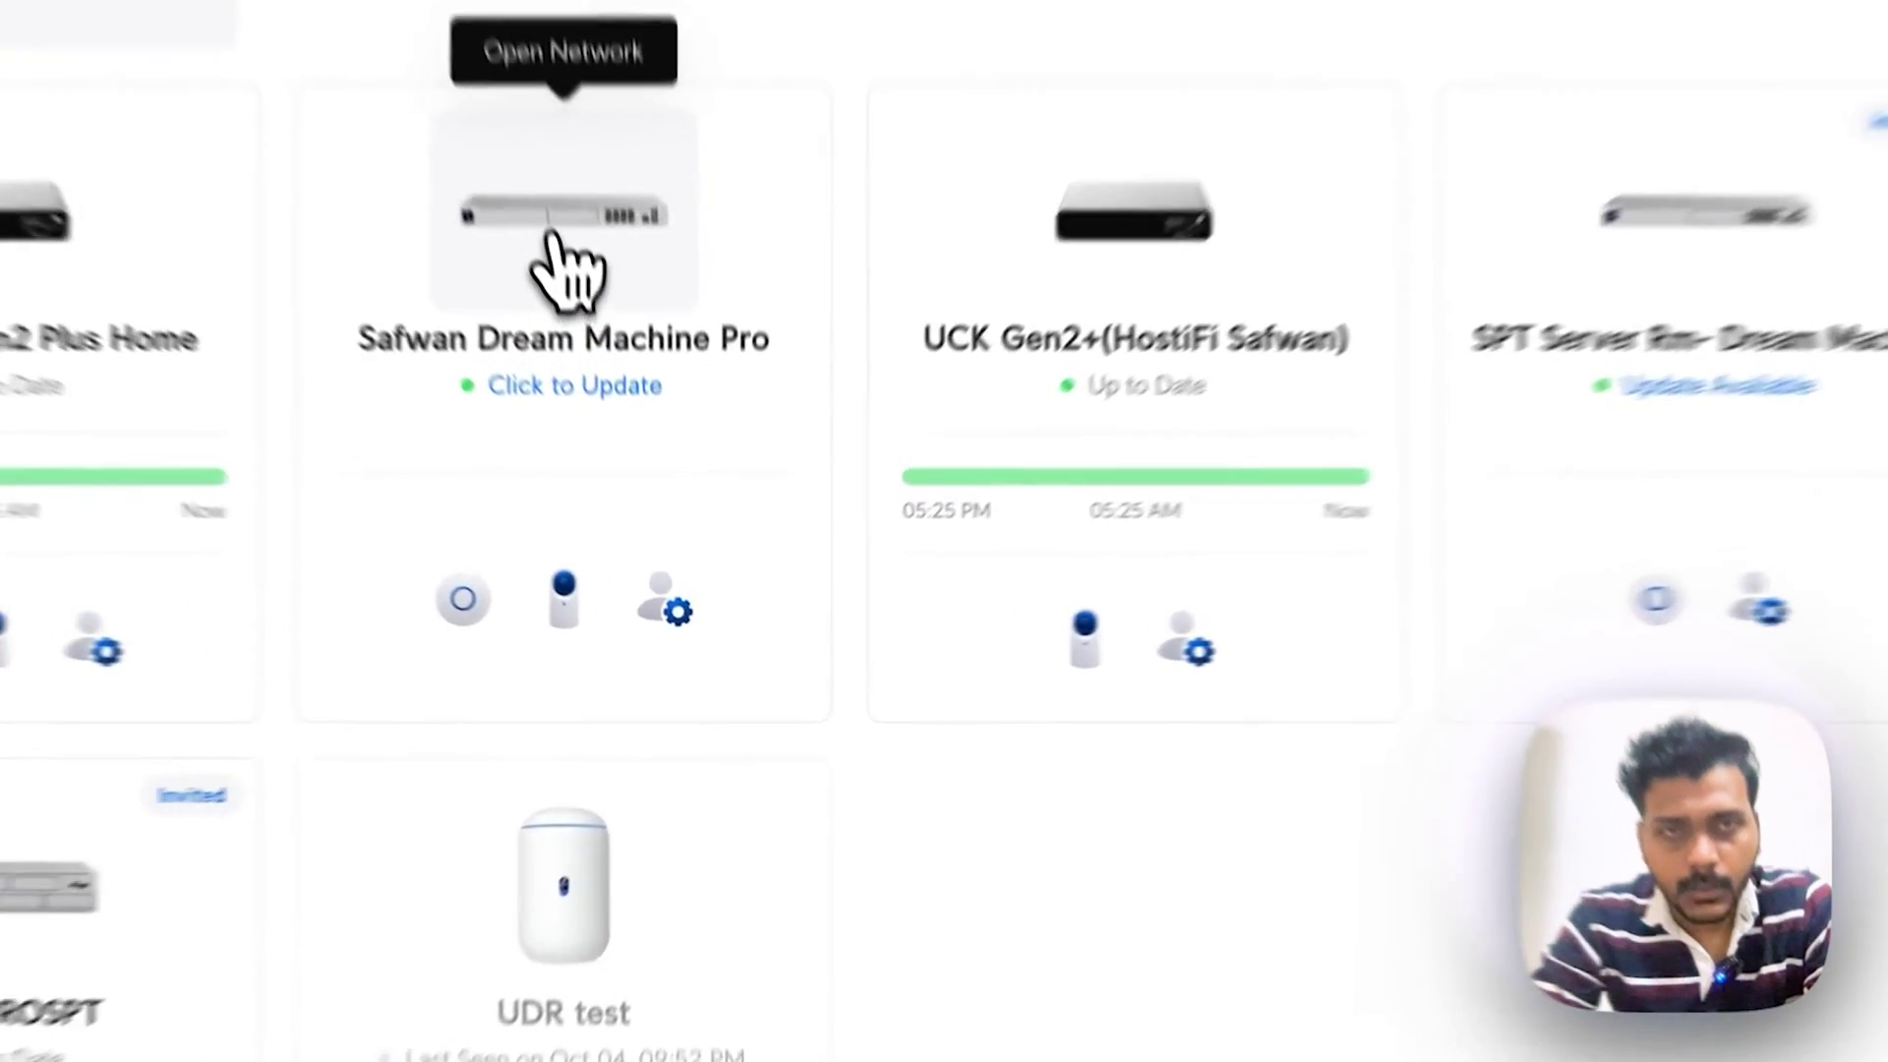
Step: Reopen the Dream Machine Pro's Network application and review its dashboard and UniFi device list
left_click(624, 423)
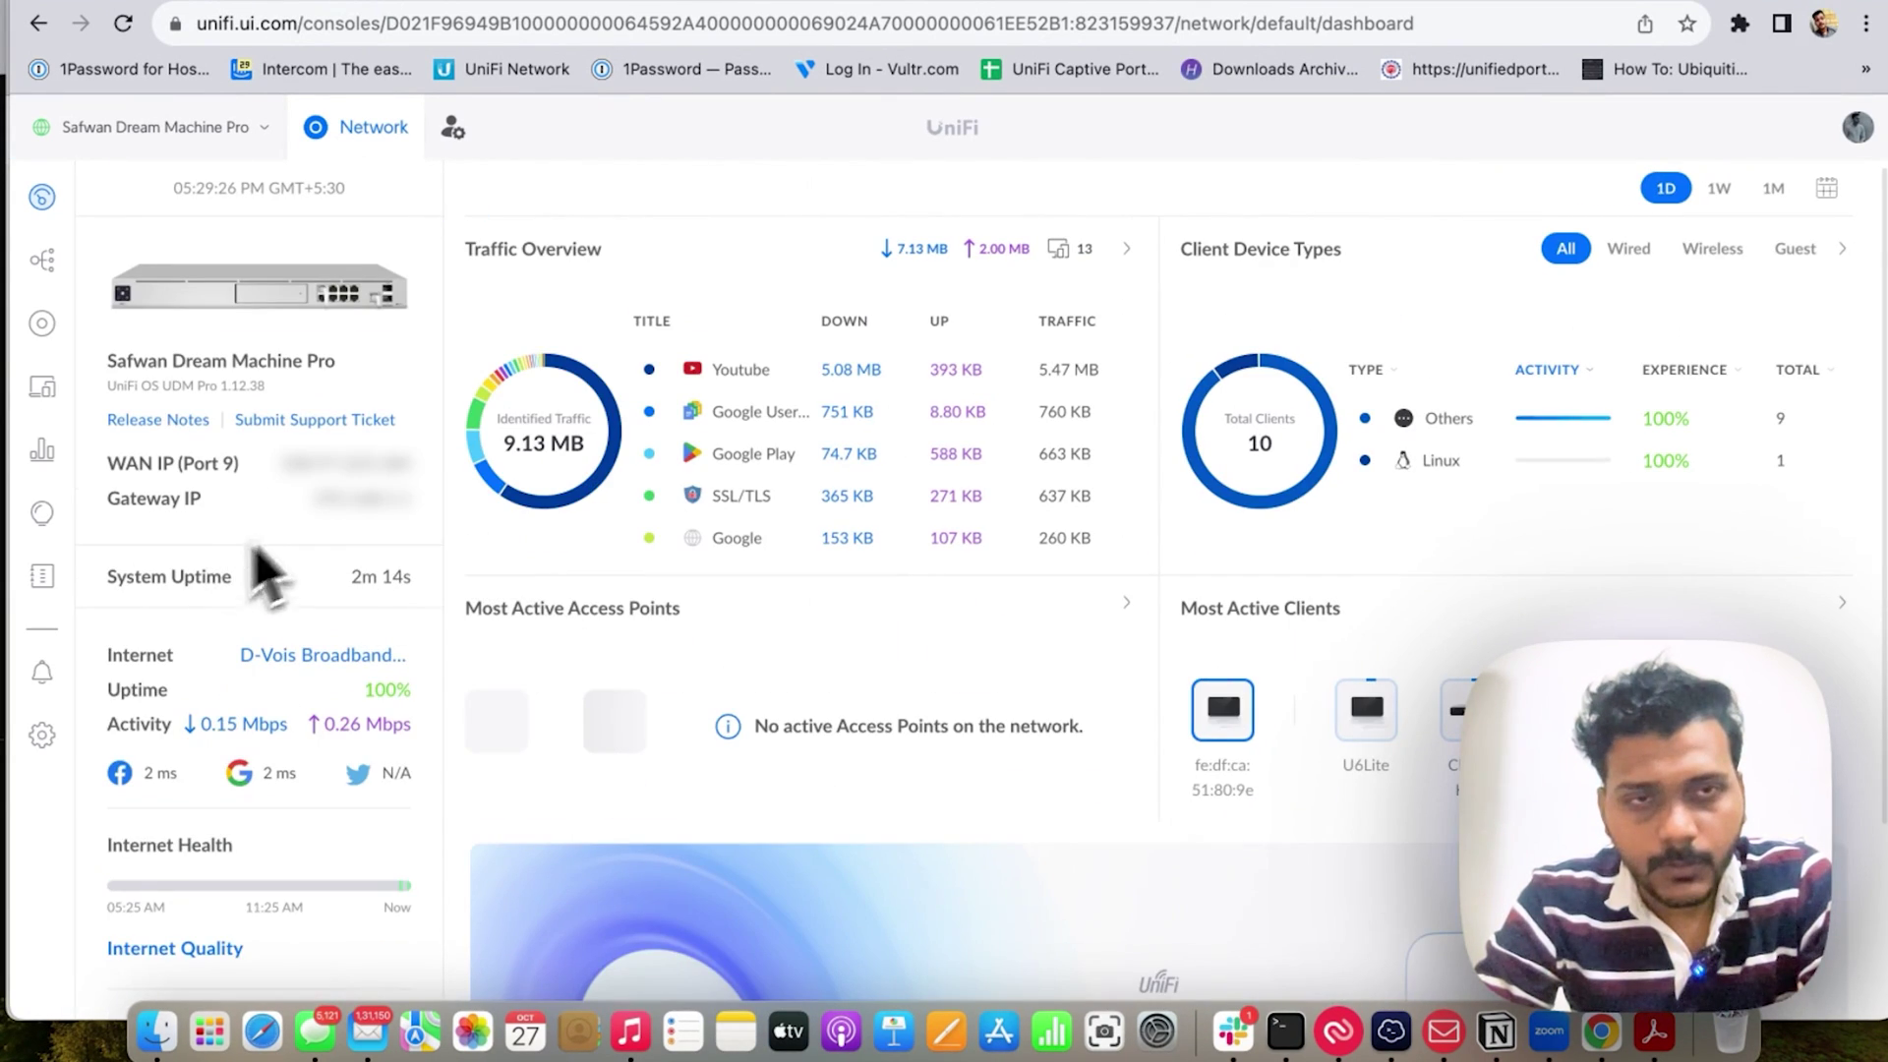
left_click(46, 334)
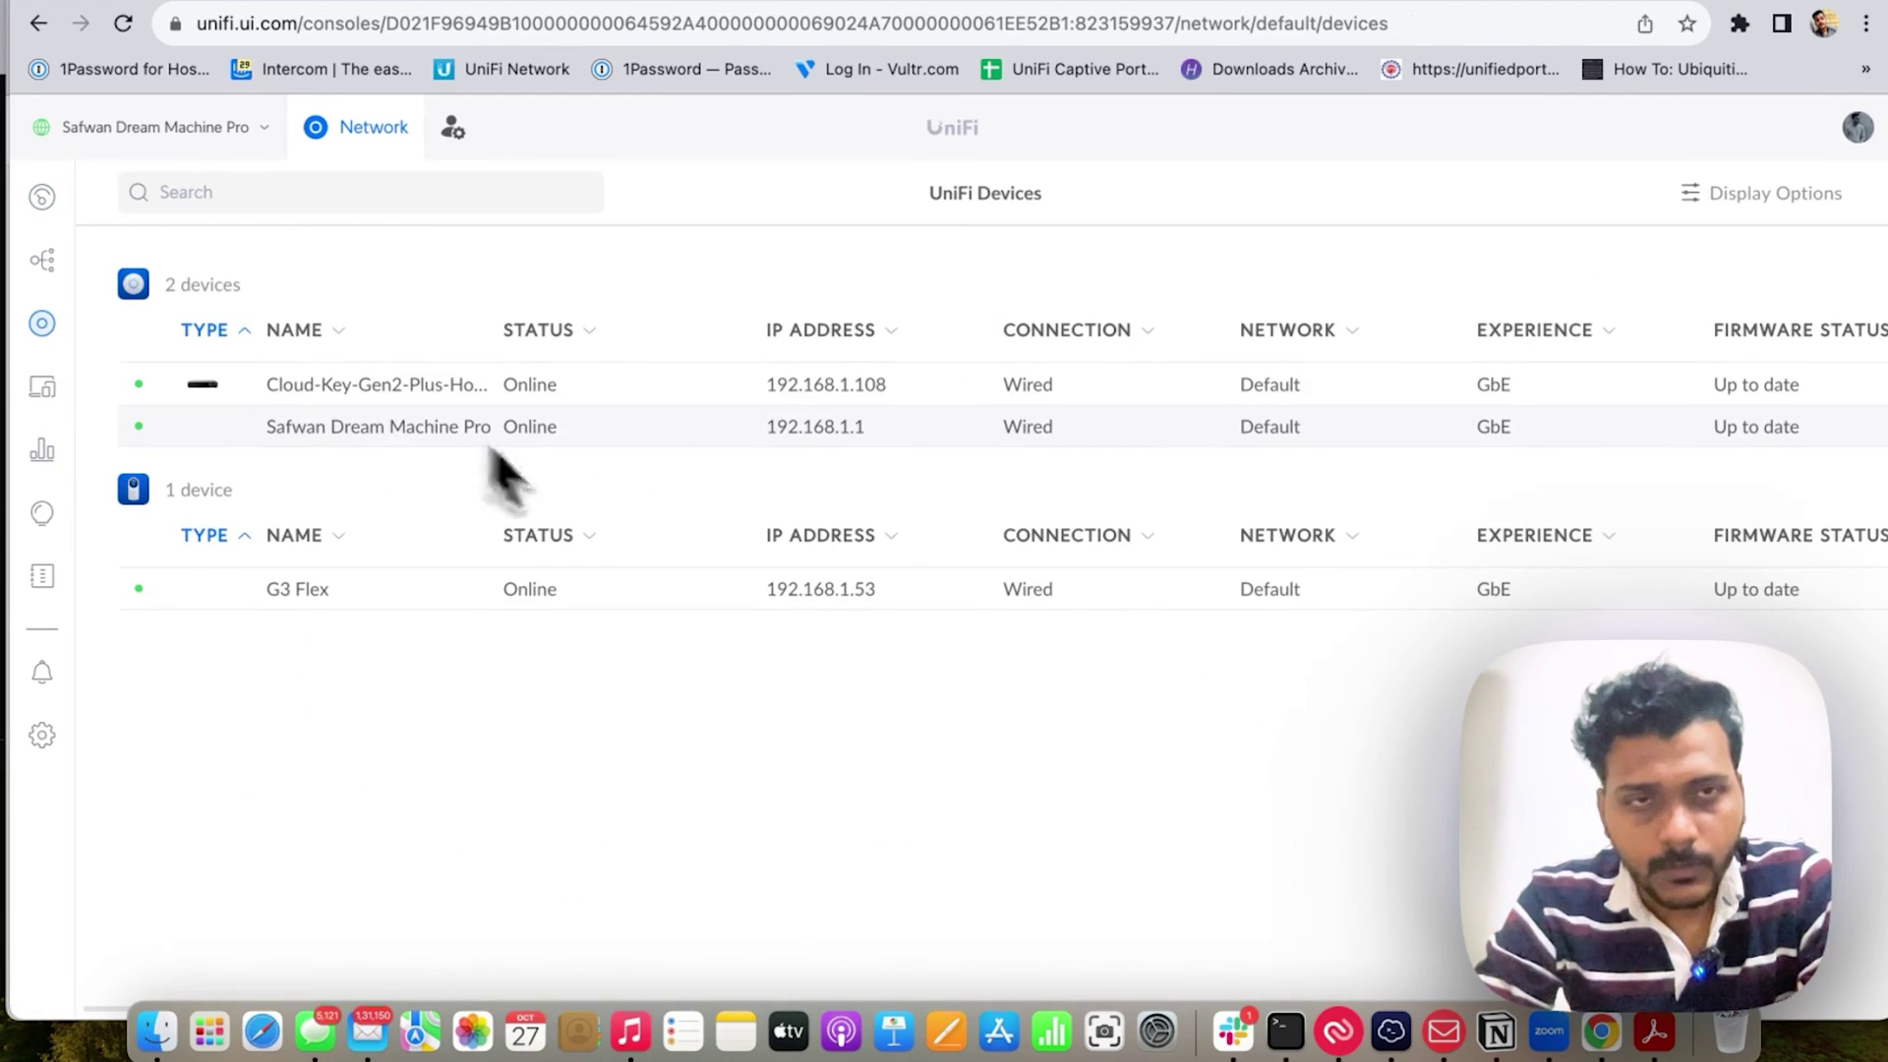
left_click(42, 386)
left_click(42, 323)
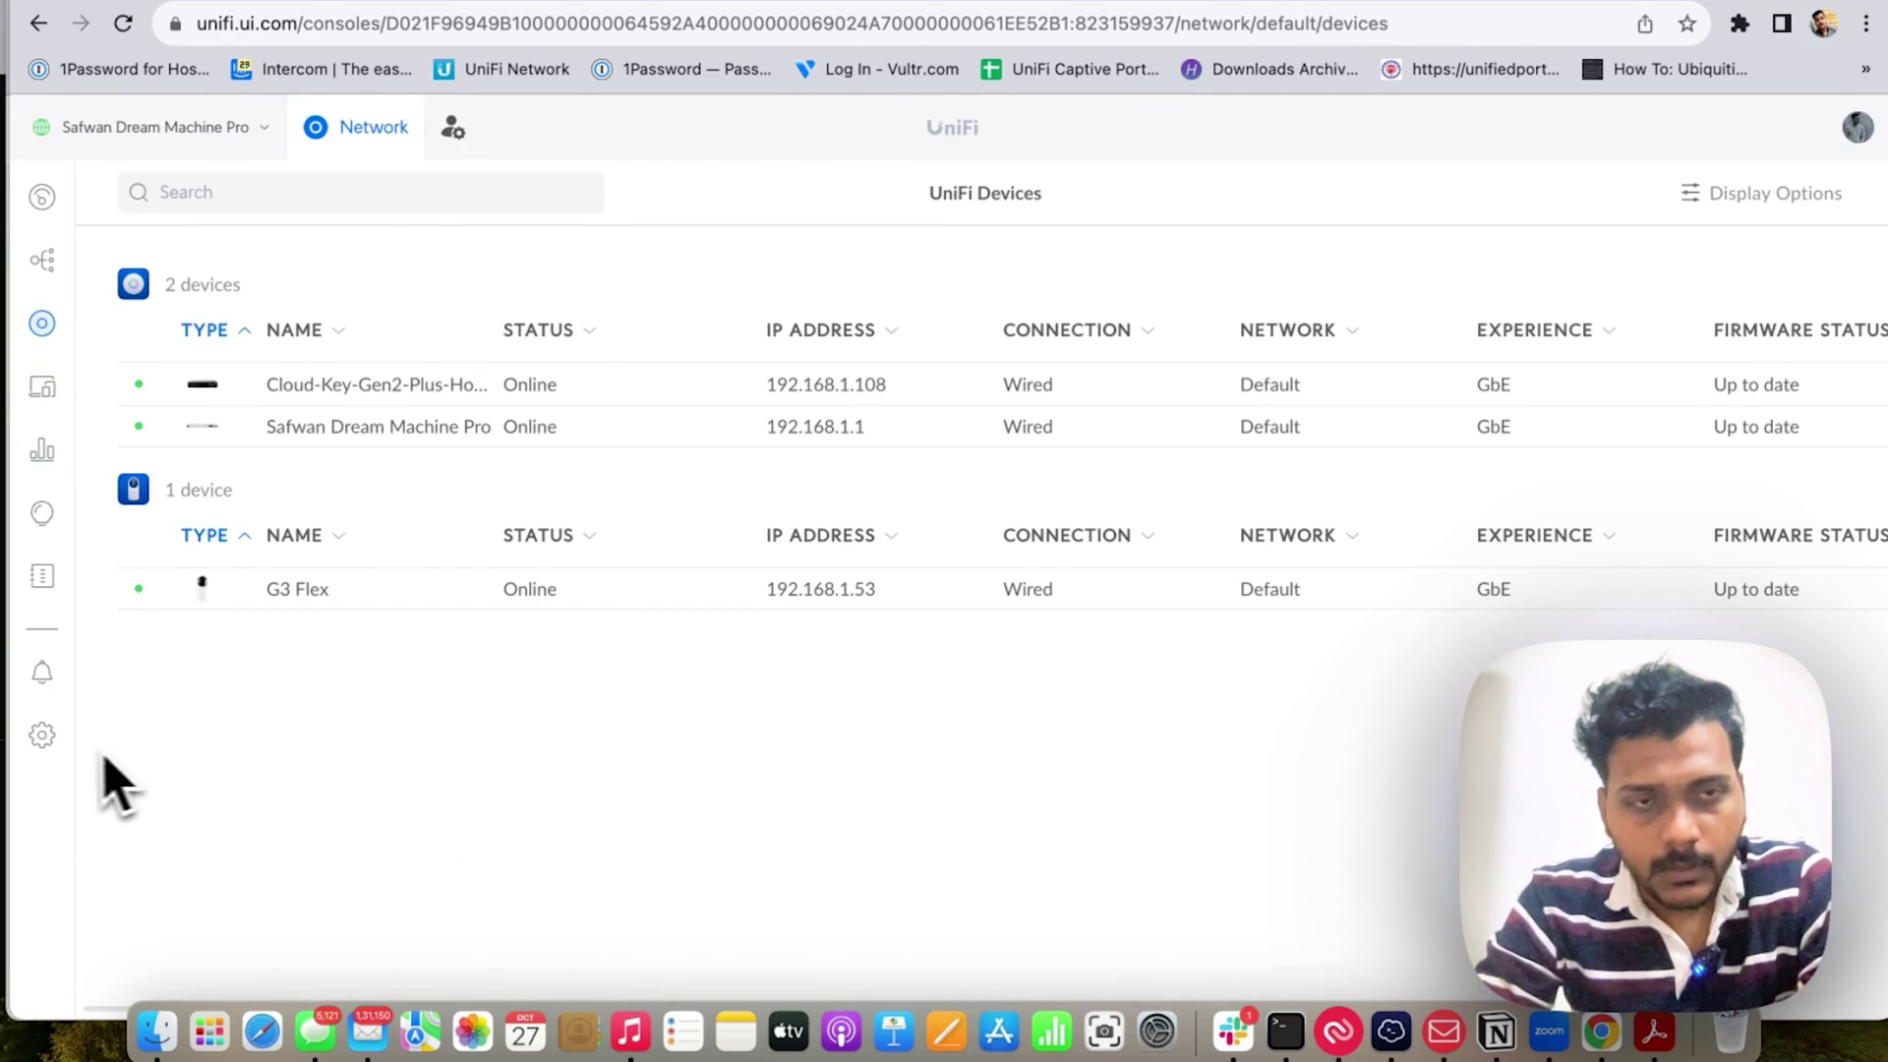
Step: Check the Network version in the settings and the available UniFi OS and application updates in OS Settings
left_click(41, 737)
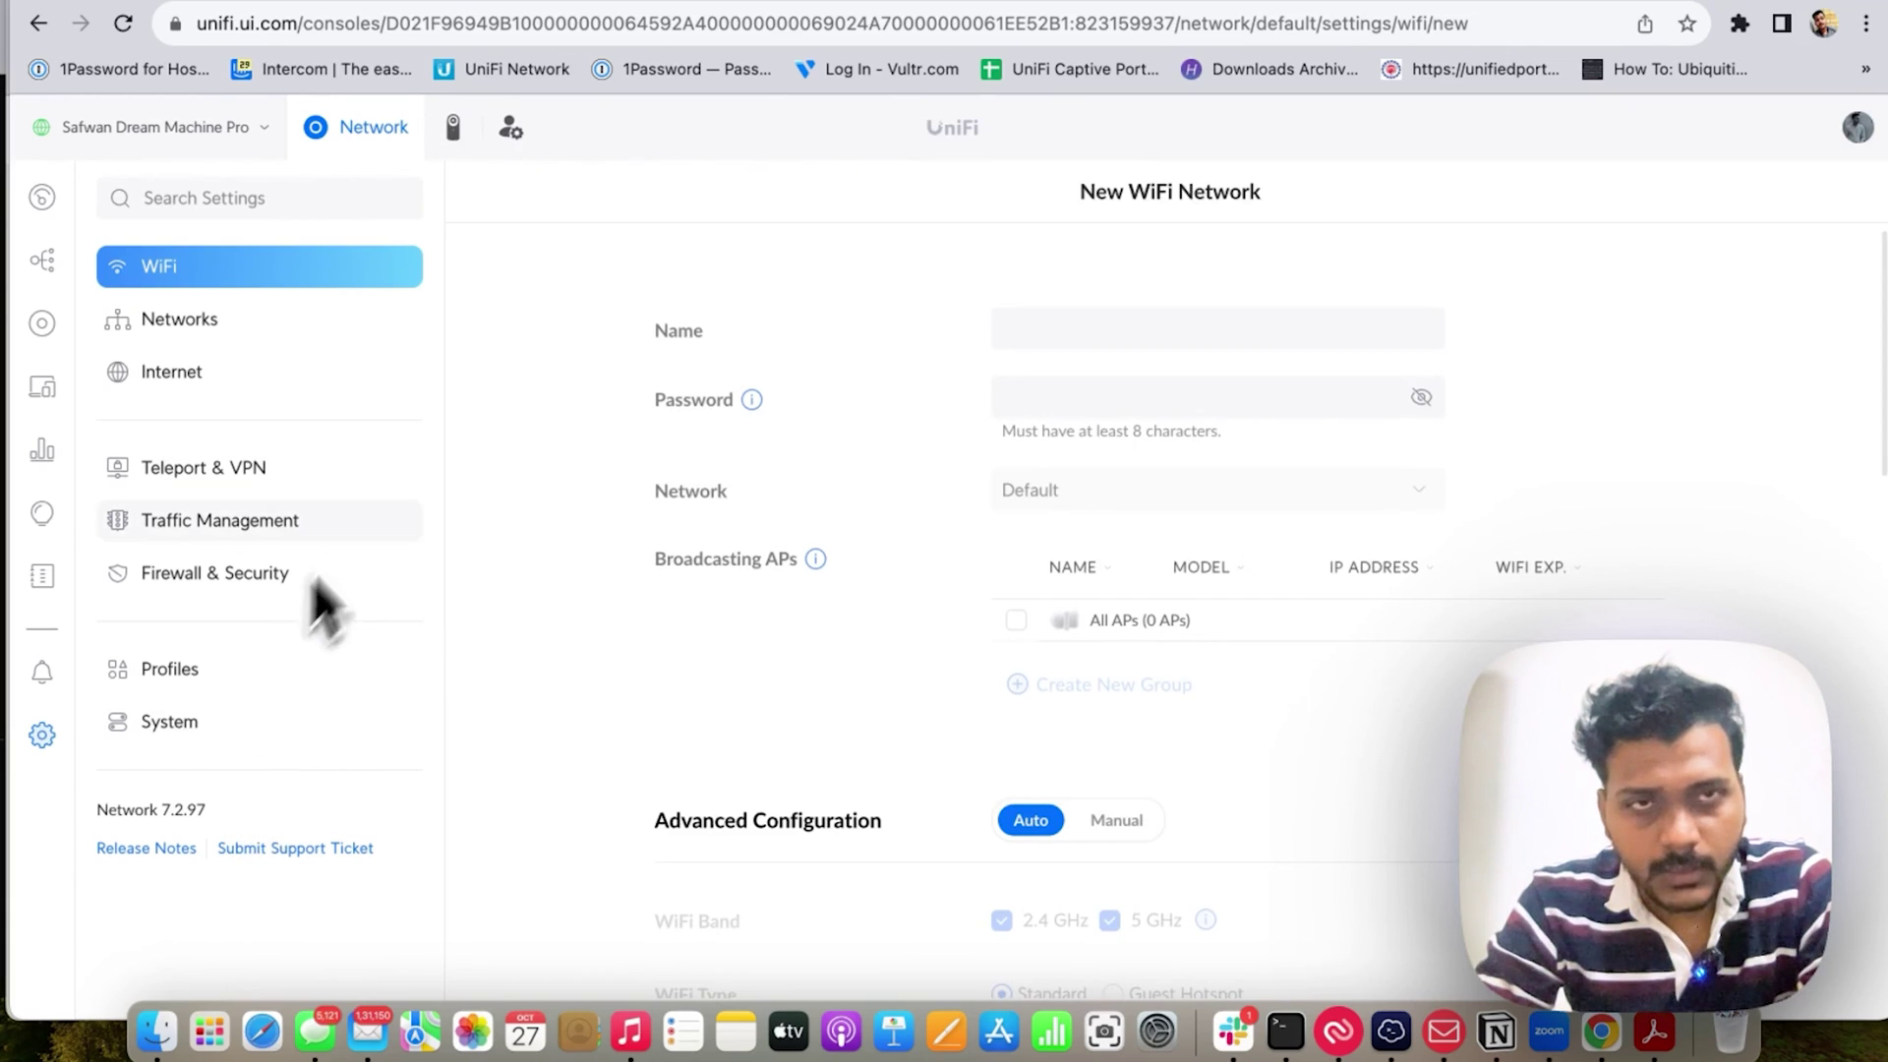
left_click(44, 337)
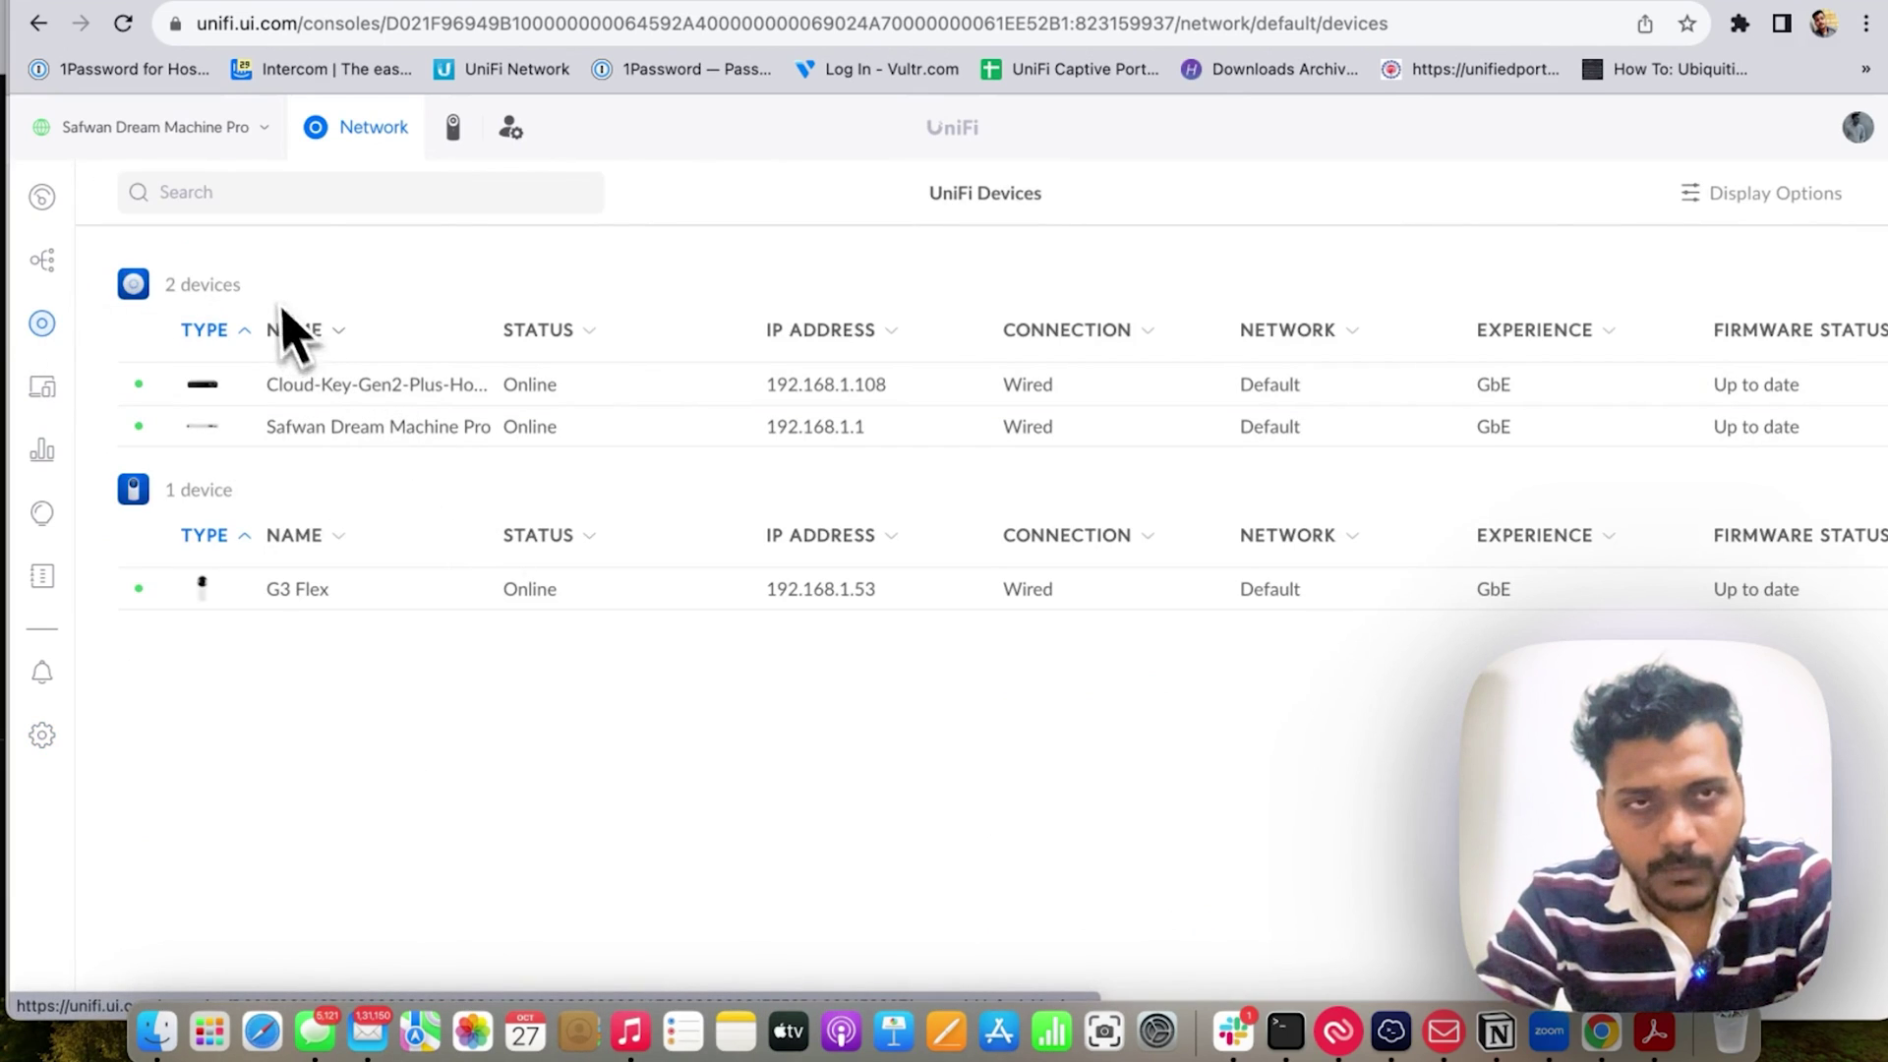
left_click(511, 128)
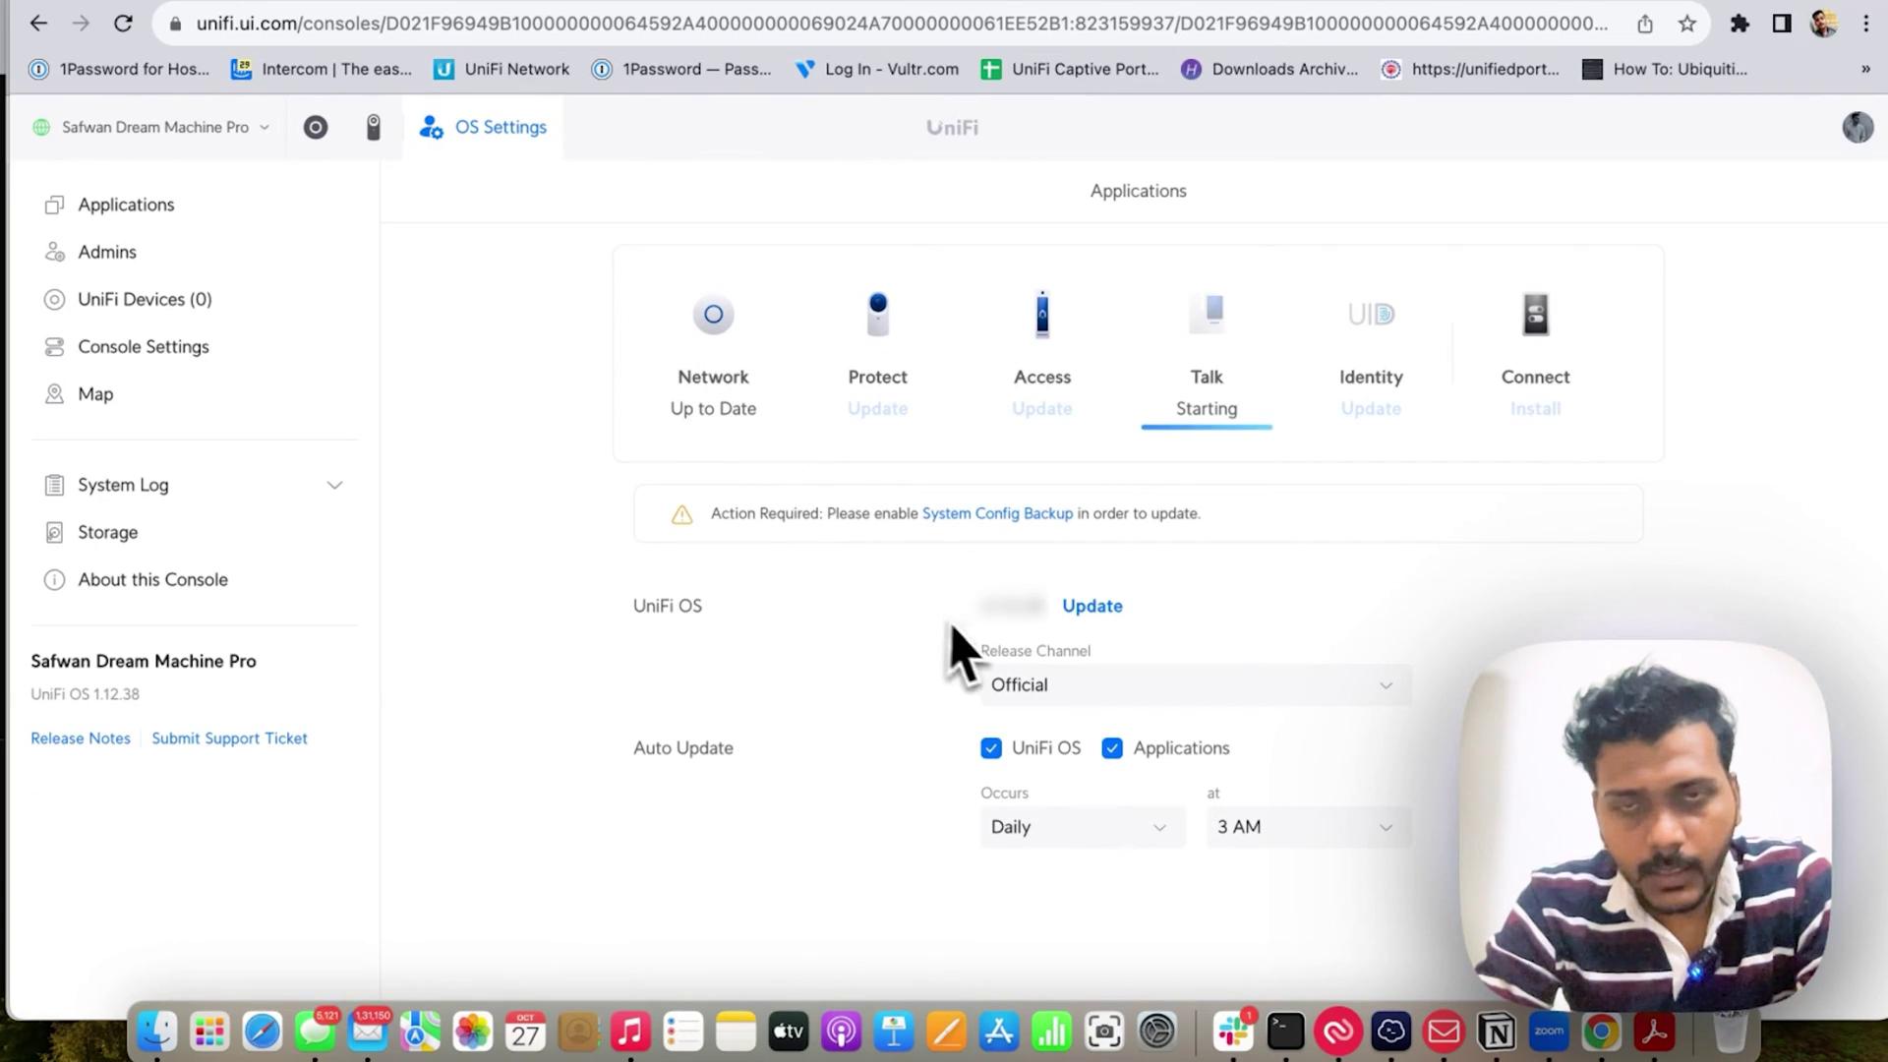
mouse_move(1098, 623)
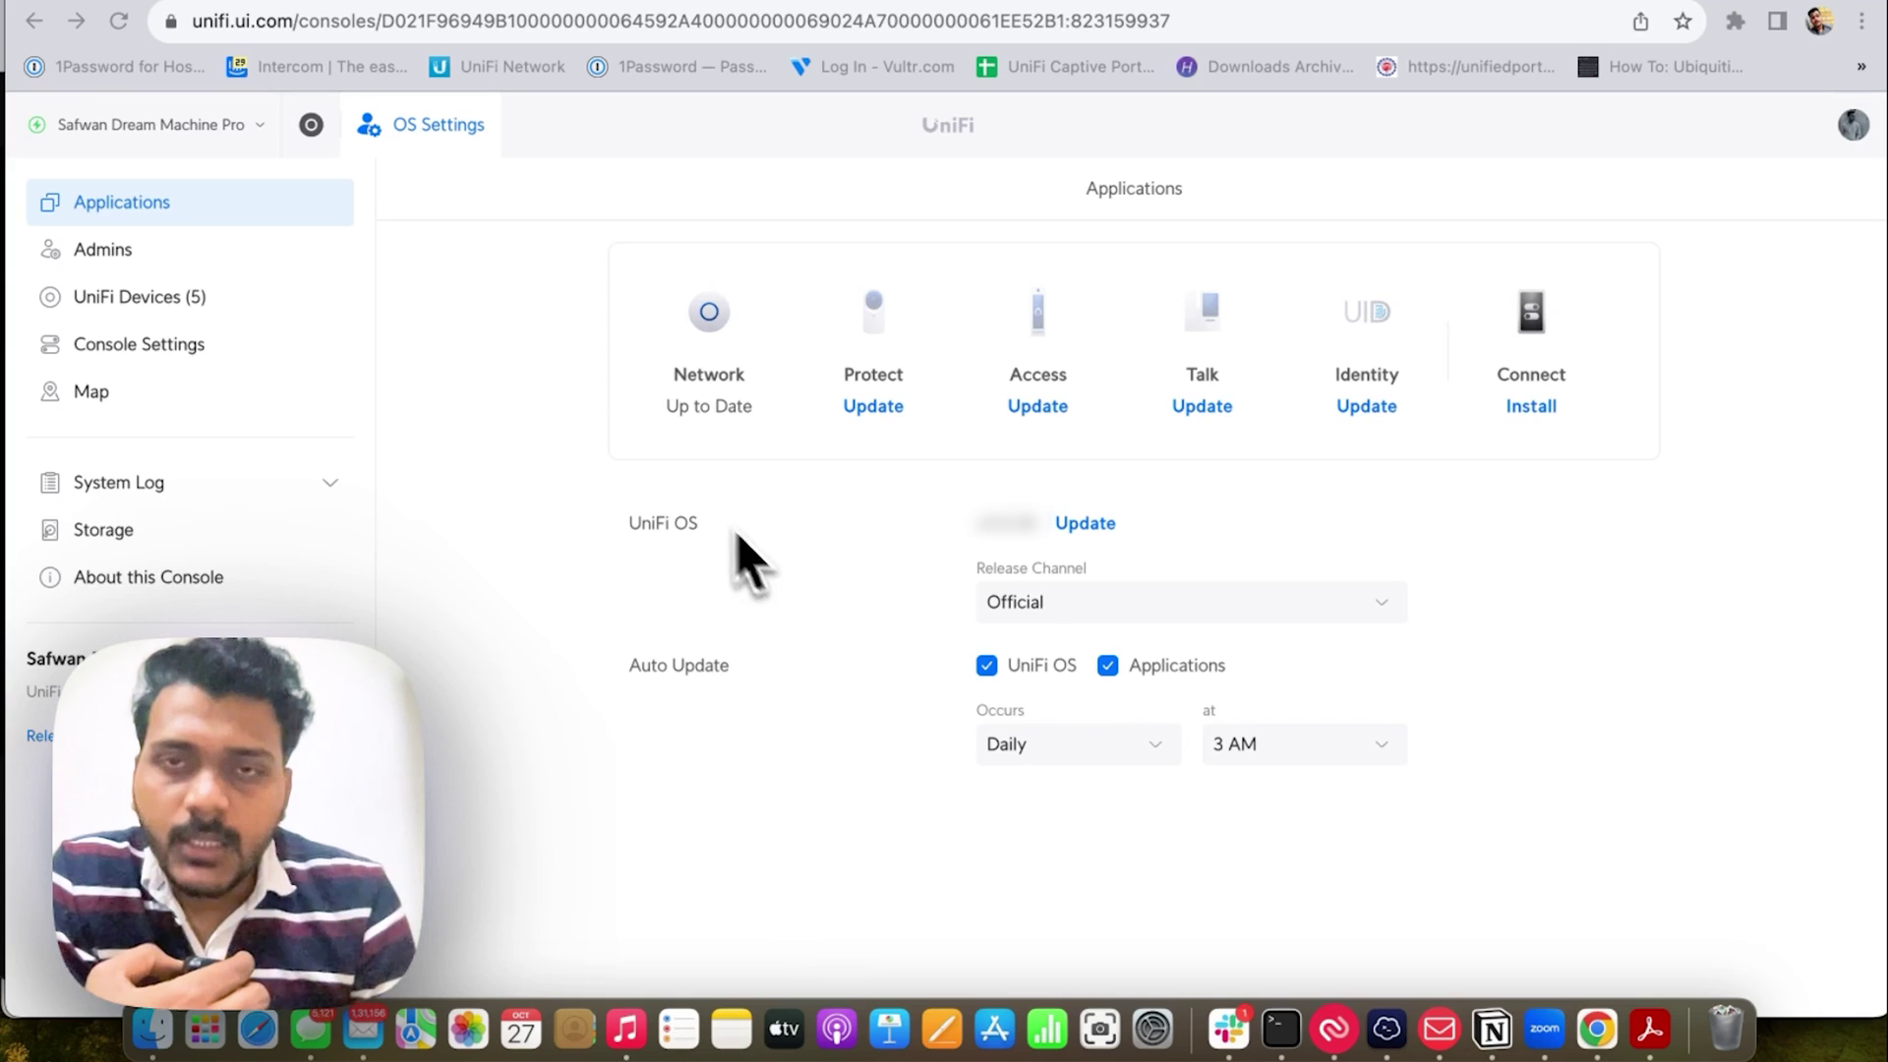
Step: Open the Network application and examine the UniFi devices and the topology map with traffic animation turned on
left_click(716, 339)
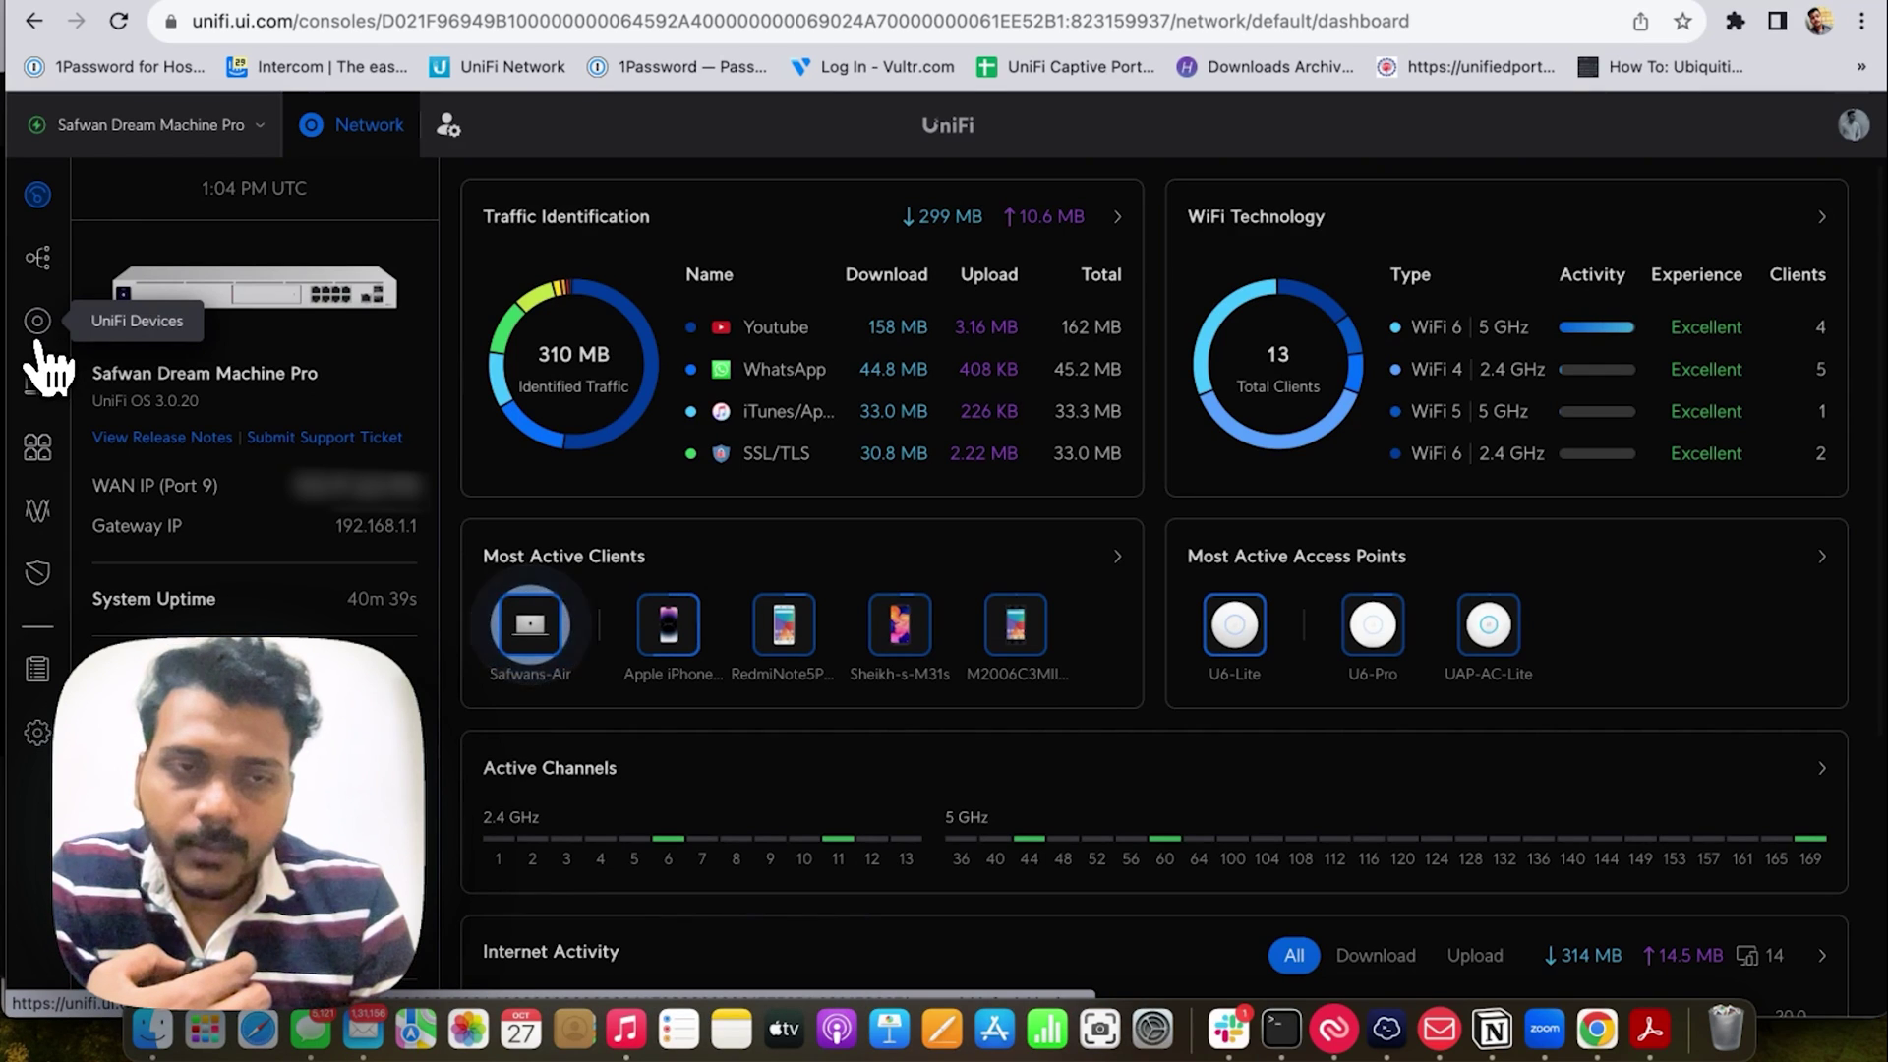
left_click(38, 344)
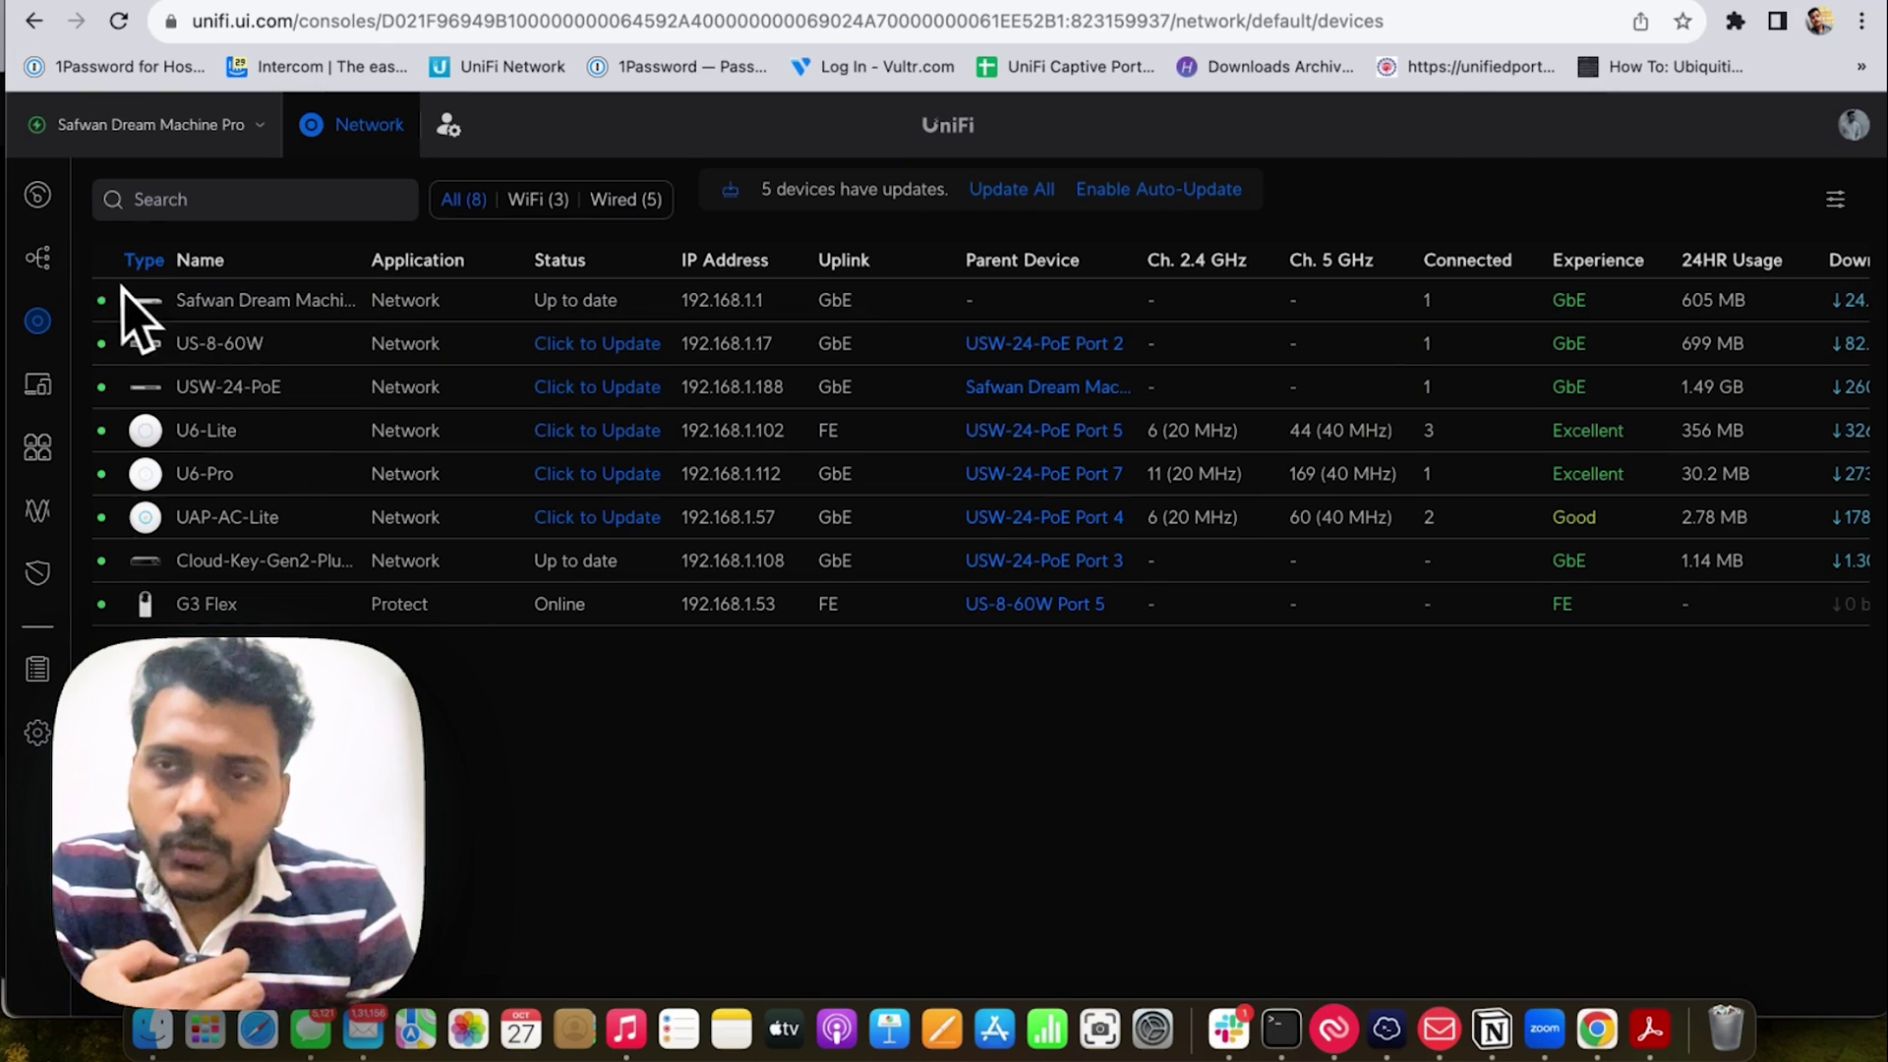
left_click(62, 267)
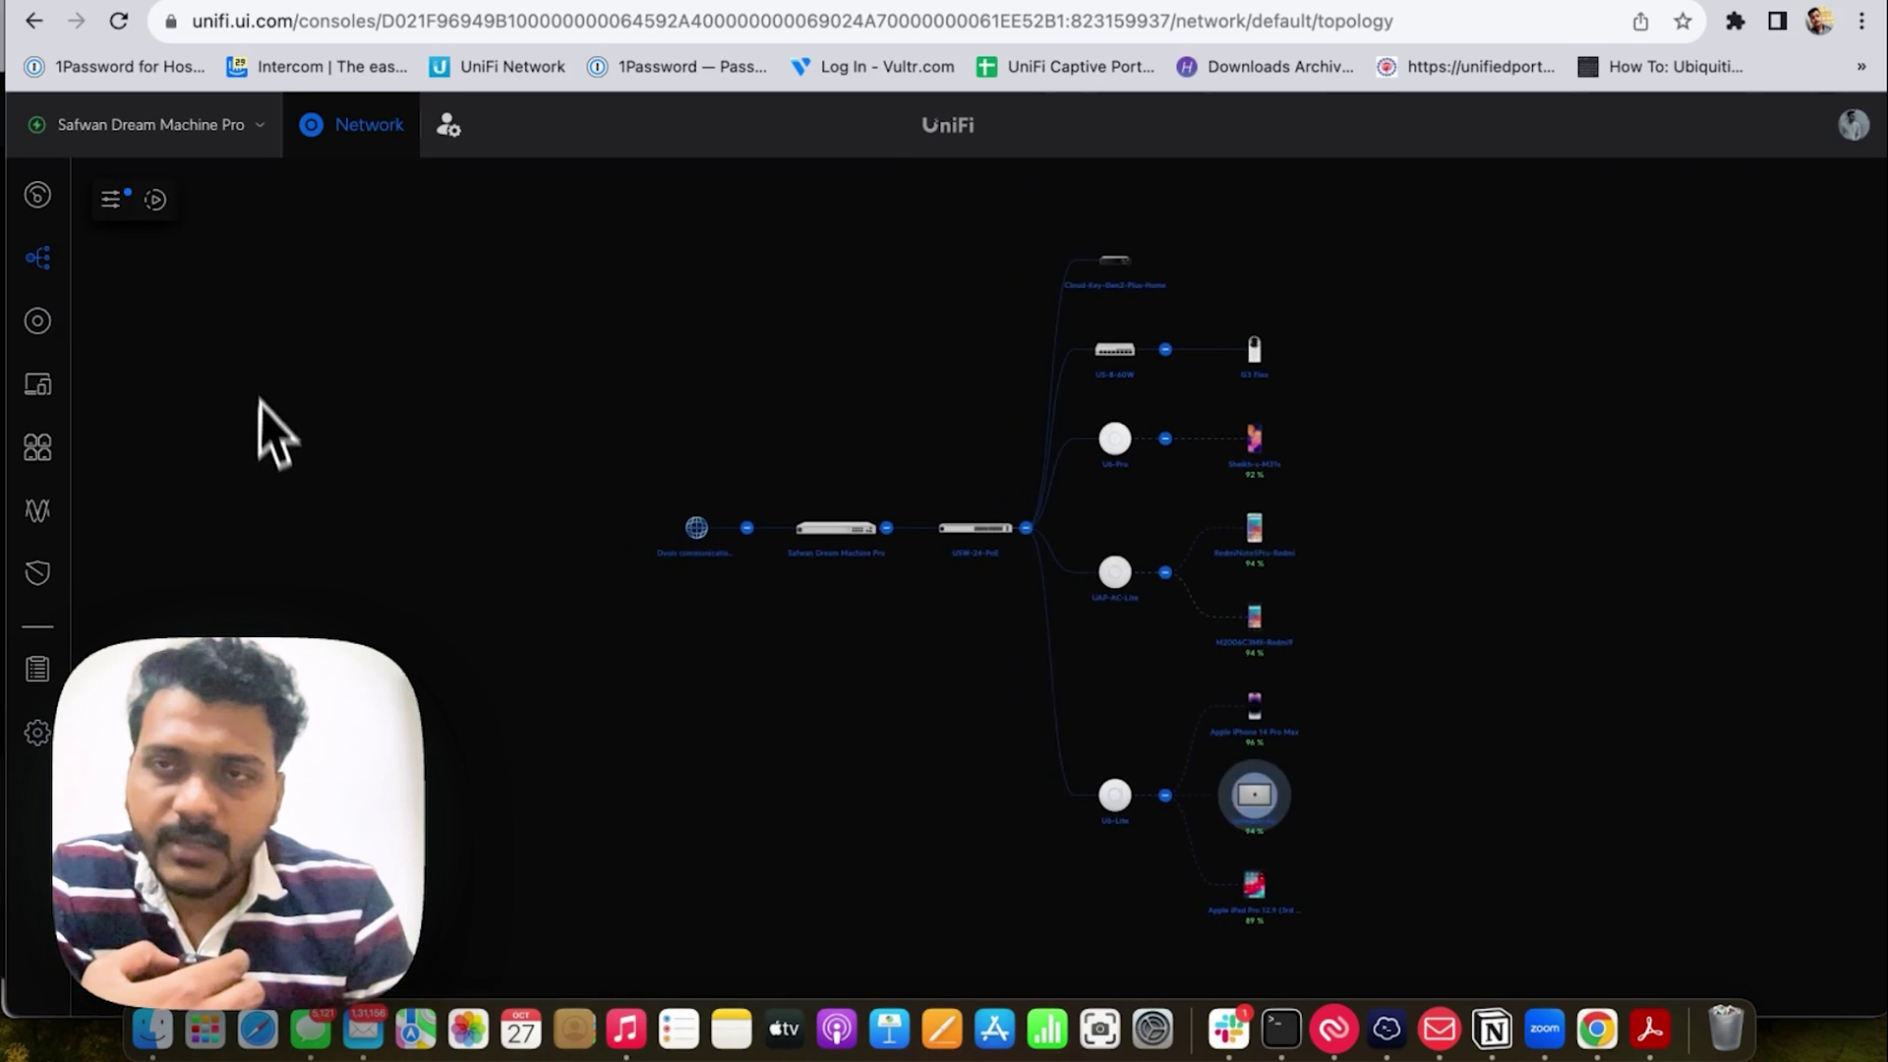
left_click(155, 200)
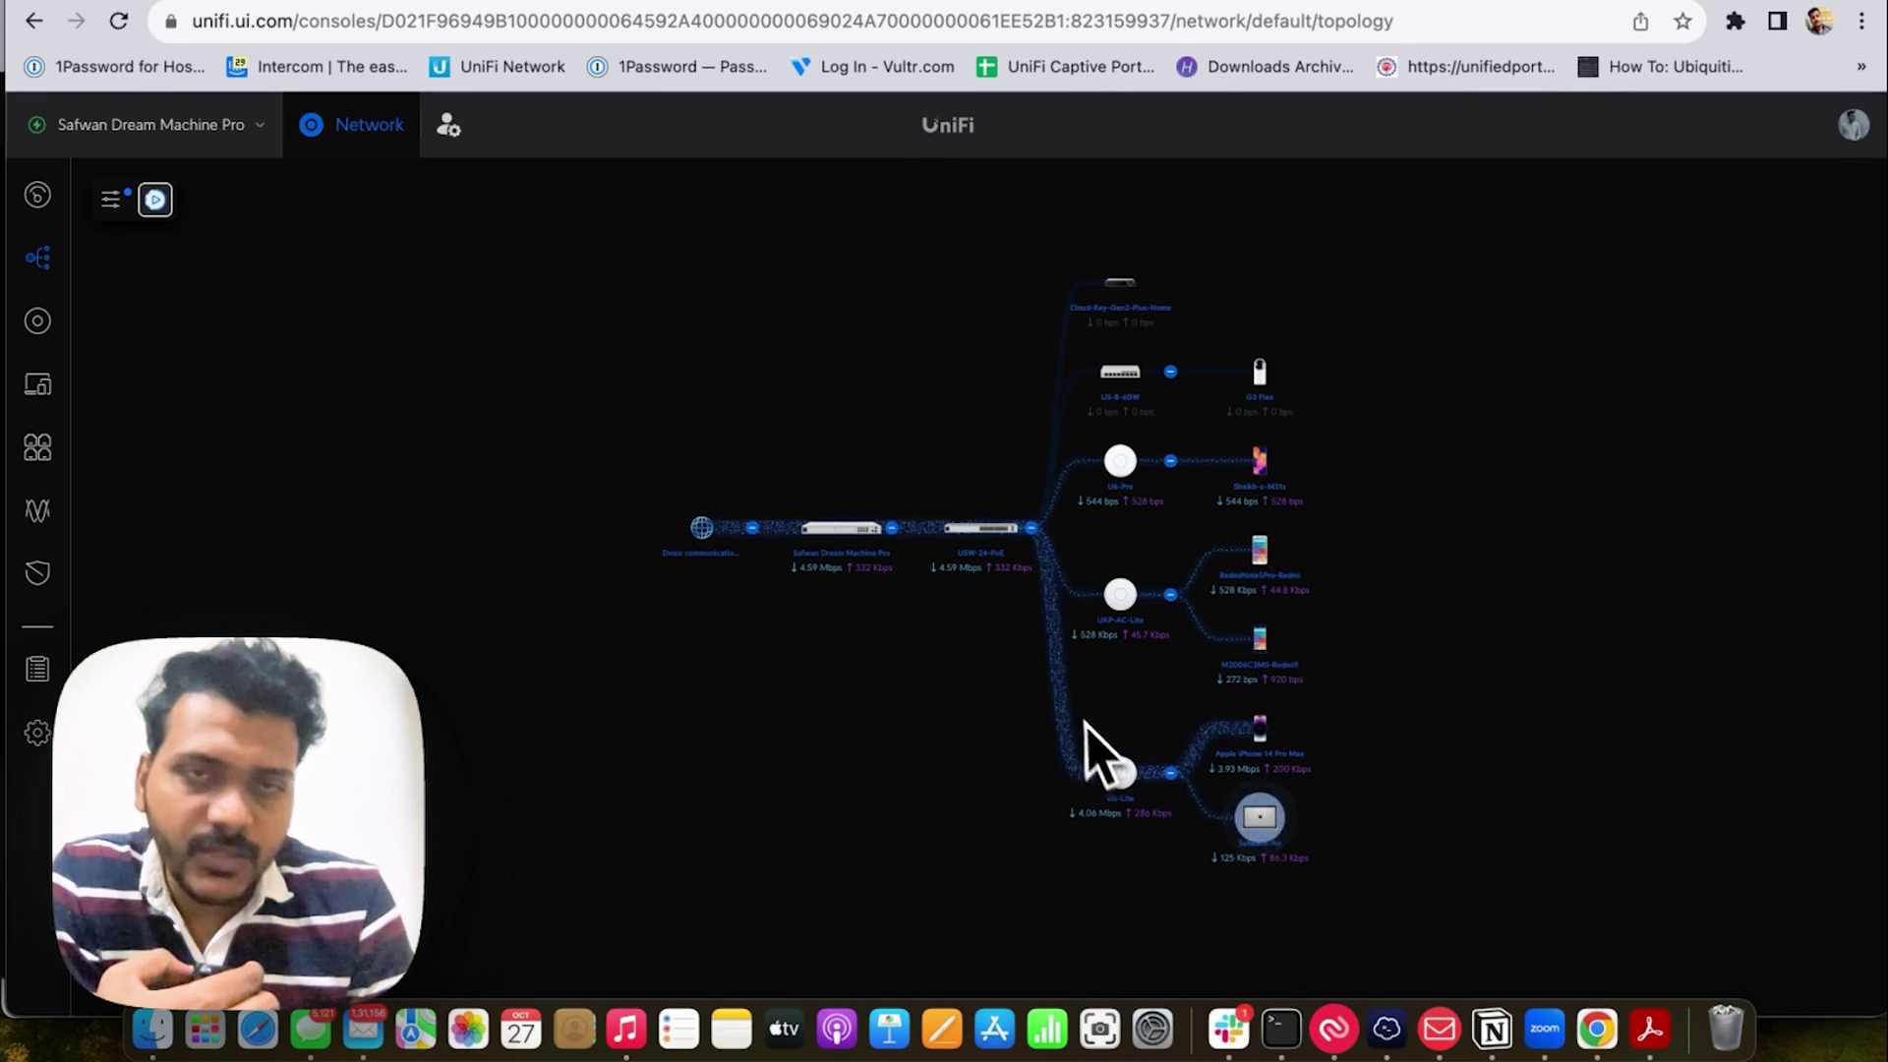
left_click(39, 325)
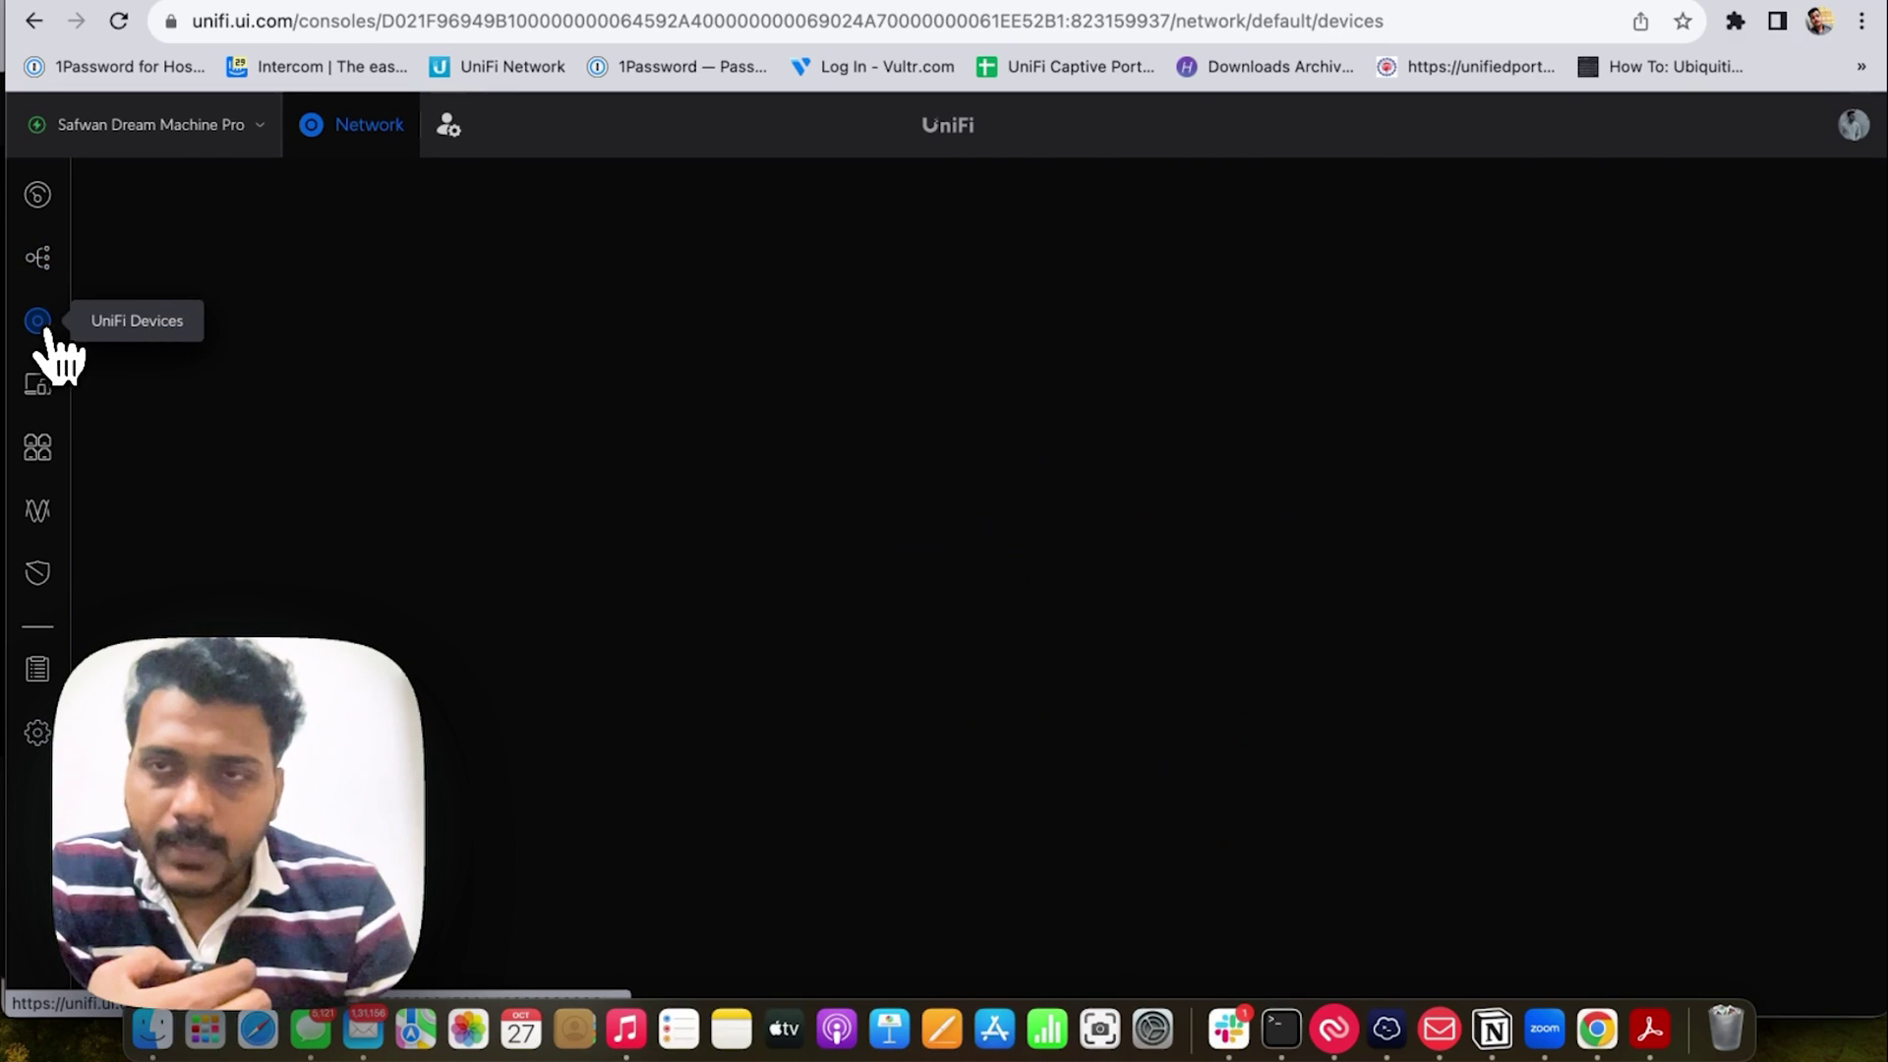